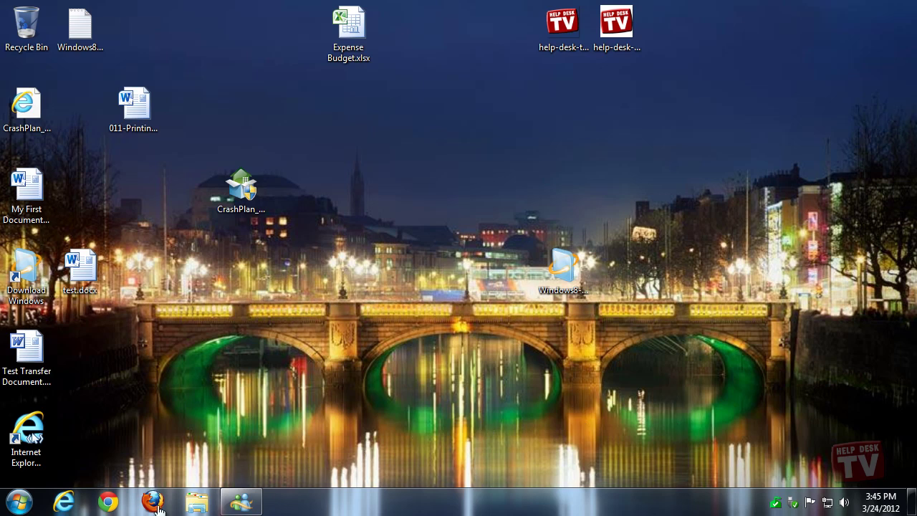
Load preview.windows.com in Internet Explorer and scroll down to the 'Get it now' offer.
{"action": "left_click", "coordinate": [64, 502]}
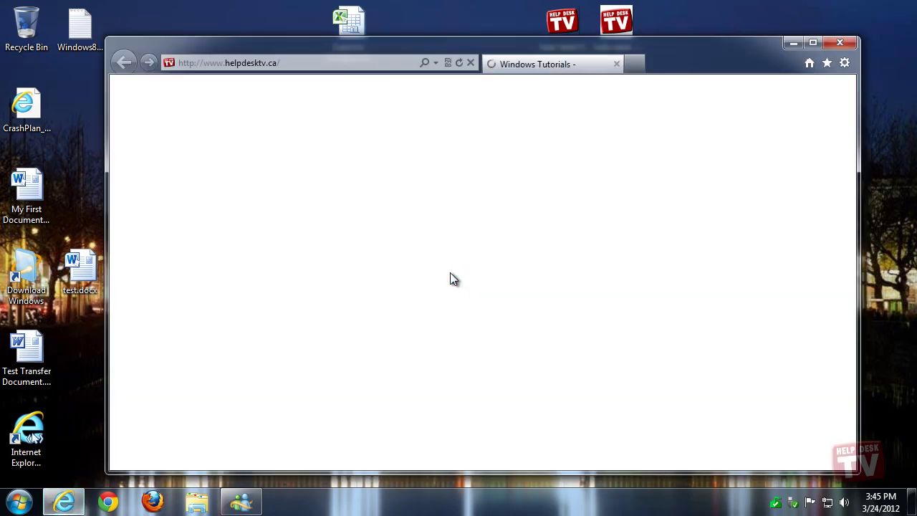
{"action": "left_click", "coordinate": [337, 63]}
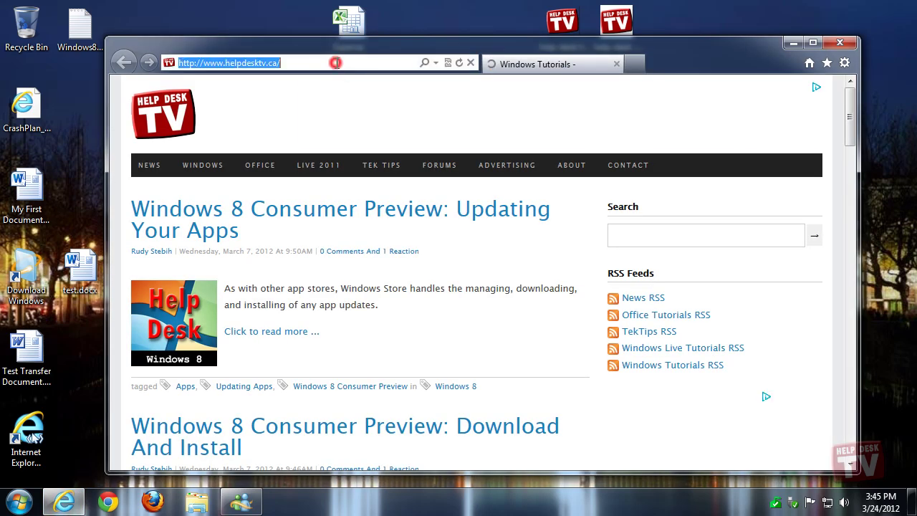
{"action": "type", "text": "p"}
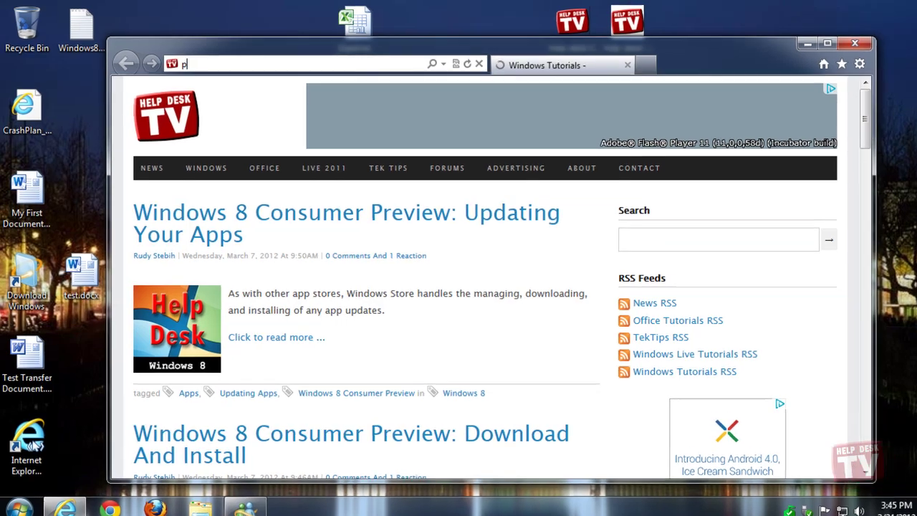
{"action": "type", "text": "review.windows.com/"}
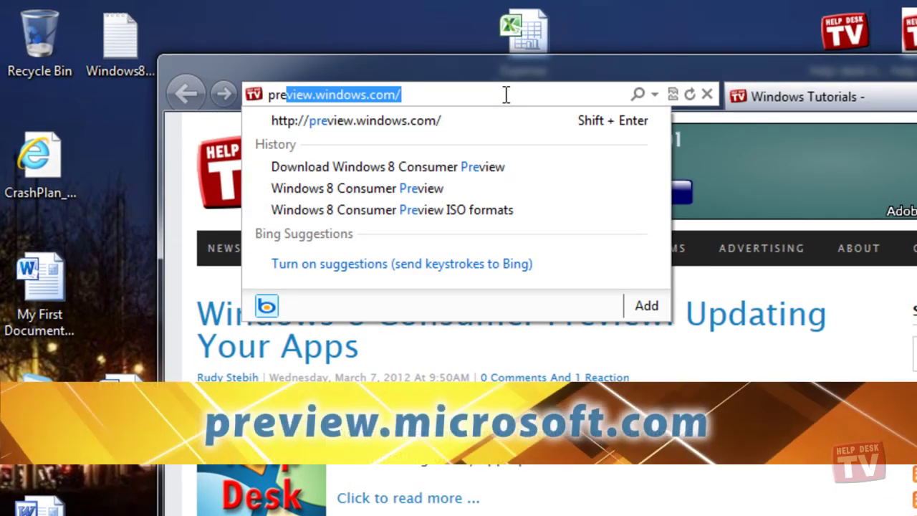
{"action": "key", "text": "End"}
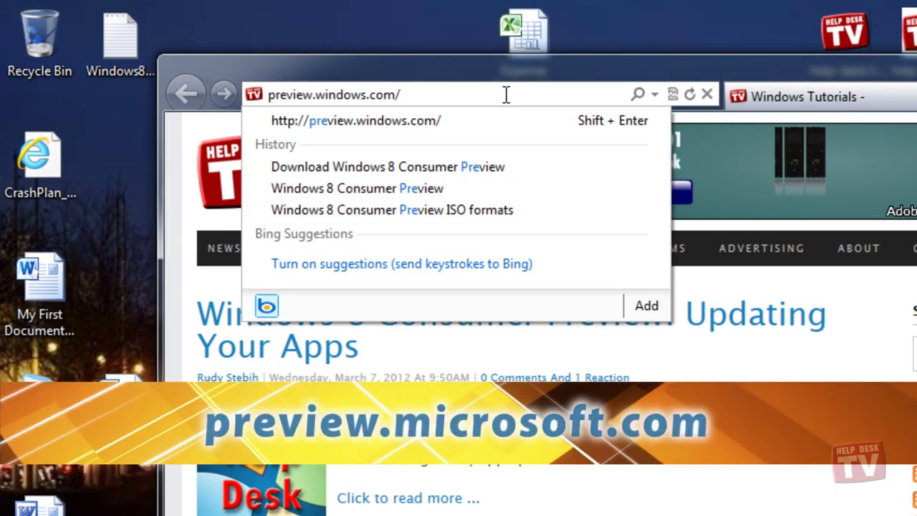
{"action": "key", "text": "Return"}
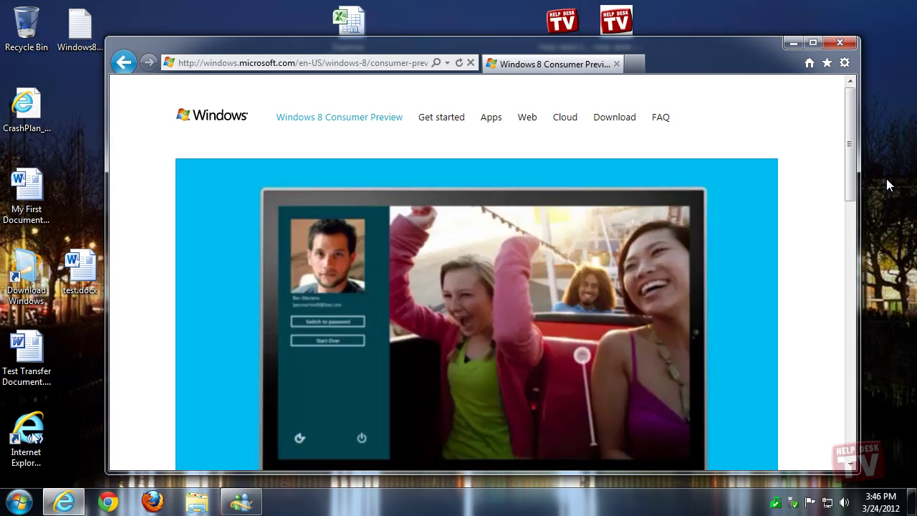
{"action": "left_click_drag", "start_coordinate": [850, 136], "coordinate": [856, 228]}
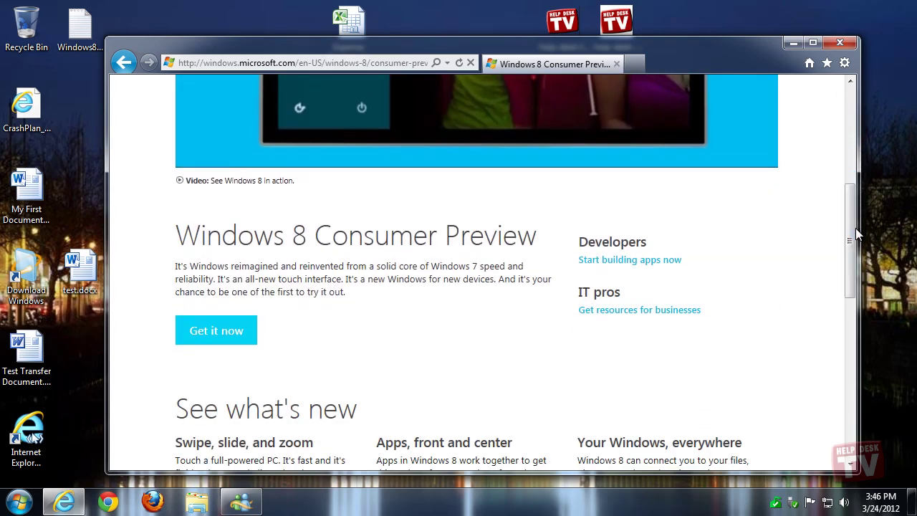
Follow 'Get it now', then the ISO image downloads link, to the language download list.
{"action": "left_click", "coordinate": [219, 331]}
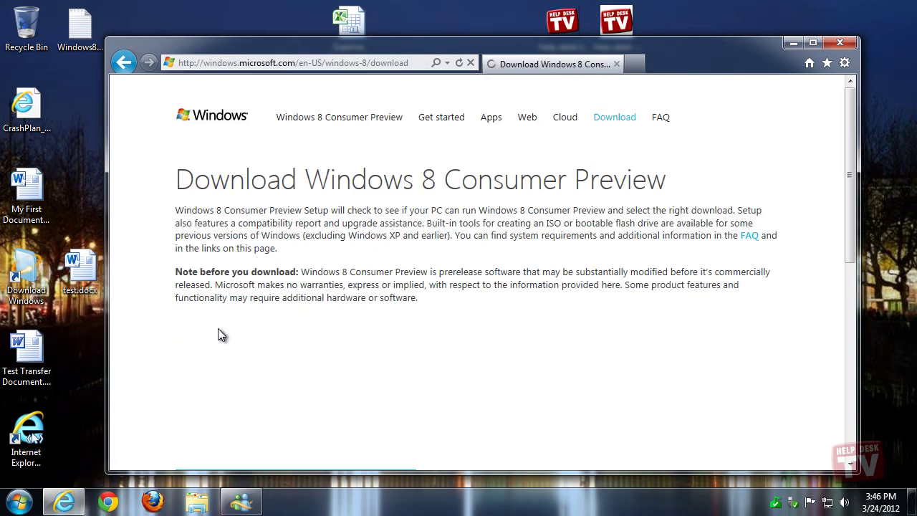
{"action": "left_click_drag", "start_coordinate": [852, 164], "coordinate": [862, 305]}
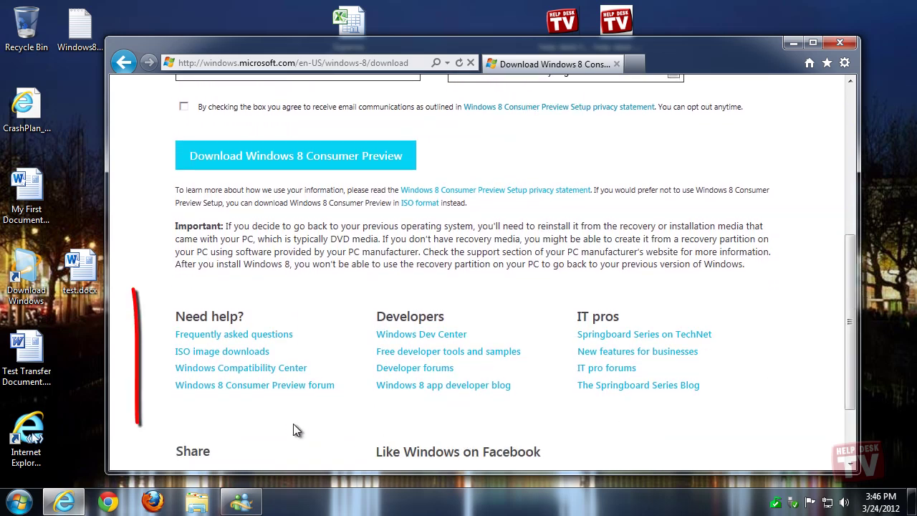
{"action": "left_click", "coordinate": [223, 352]}
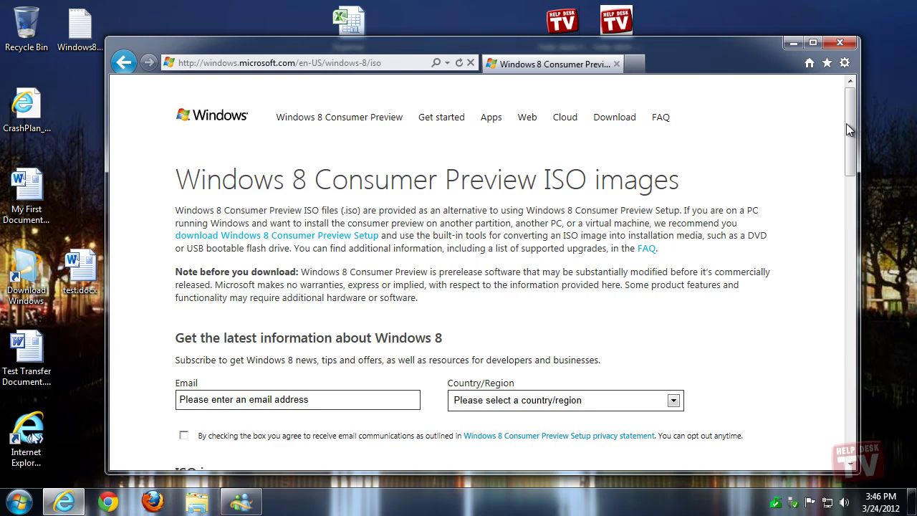
{"action": "left_click_drag", "start_coordinate": [846, 123], "coordinate": [842, 199]}
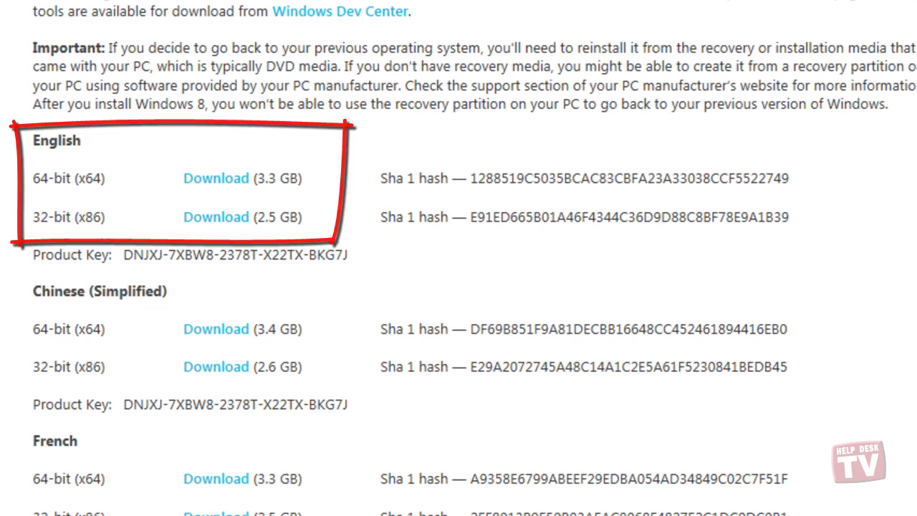
Start the English 64-bit ISO download (3.3 GB) and select its product key.
{"action": "left_click", "coordinate": [231, 185]}
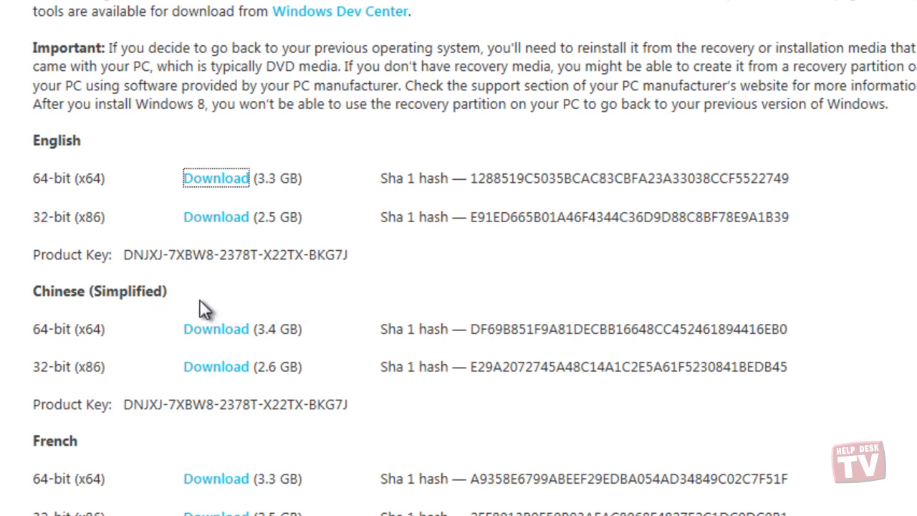
{"action": "left_click_drag", "start_coordinate": [125, 256], "coordinate": [332, 247]}
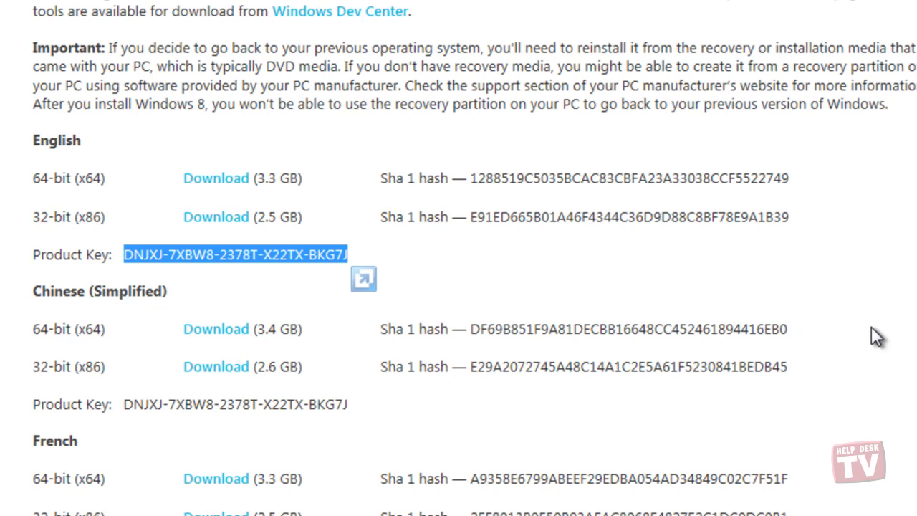
{"action": "left_click", "coordinate": [832, 294]}
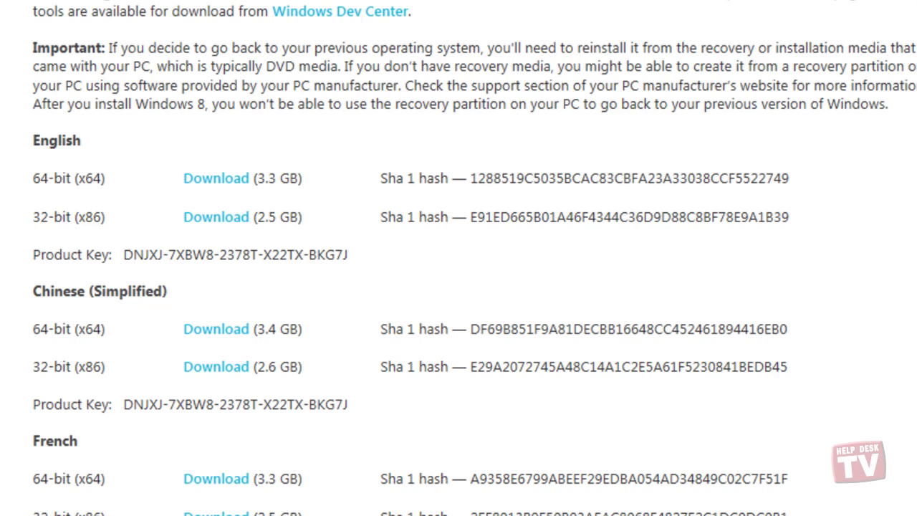
Review the system requirements further down the page, then close Internet Explorer.
{"action": "scroll", "coordinate": [458, 258], "scroll_direction": "down", "scroll_amount": 4}
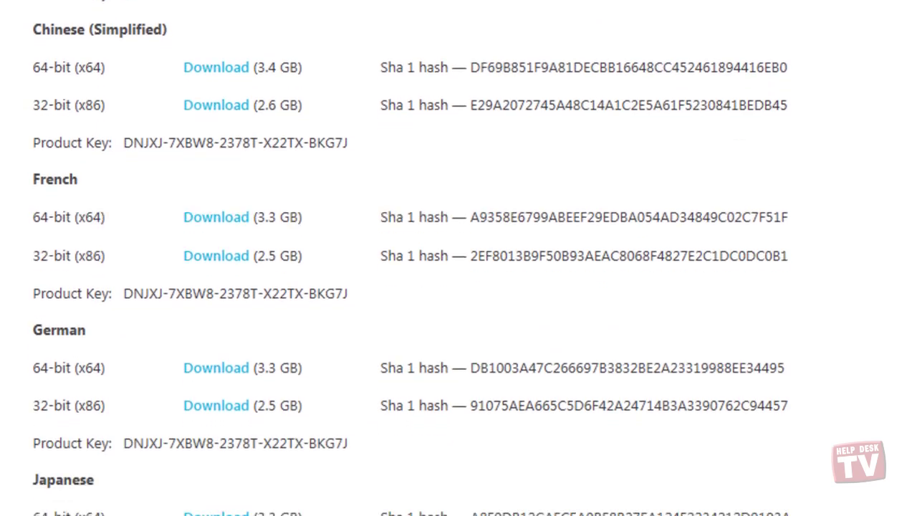
{"action": "scroll", "coordinate": [459, 258], "scroll_direction": "down", "scroll_amount": 7}
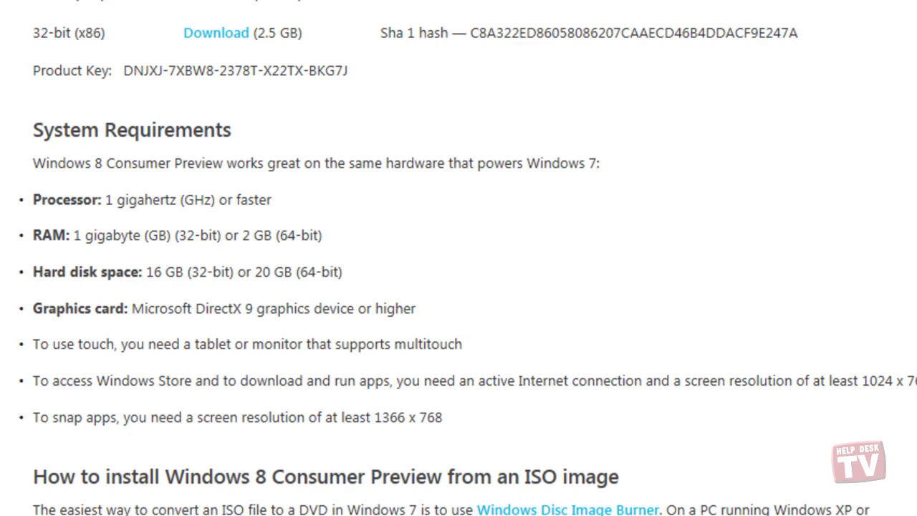
{"action": "scroll", "coordinate": [458, 263], "scroll_direction": "down", "scroll_amount": 3}
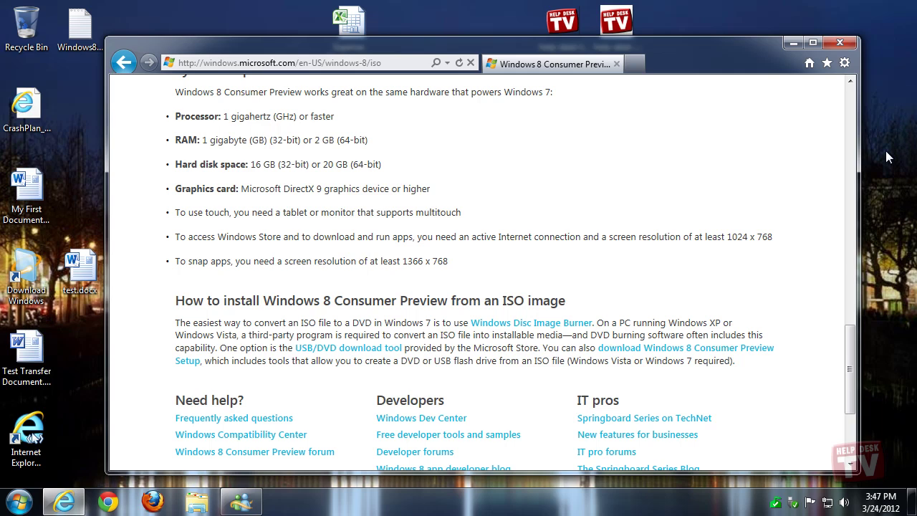
{"action": "left_click", "coordinate": [841, 44]}
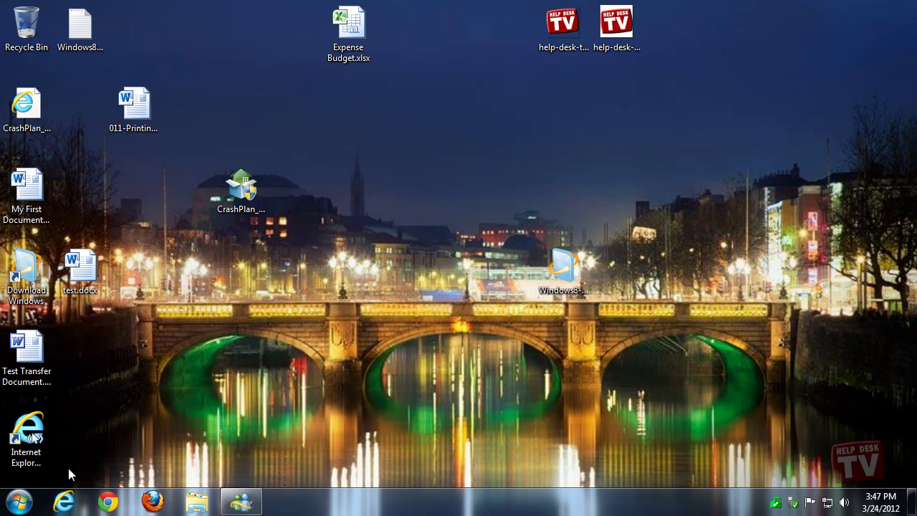
Check in Windows Explorer that DATA (D:) is empty, comparing with Windows7 (C:), then close it.
{"action": "left_click", "coordinate": [215, 498]}
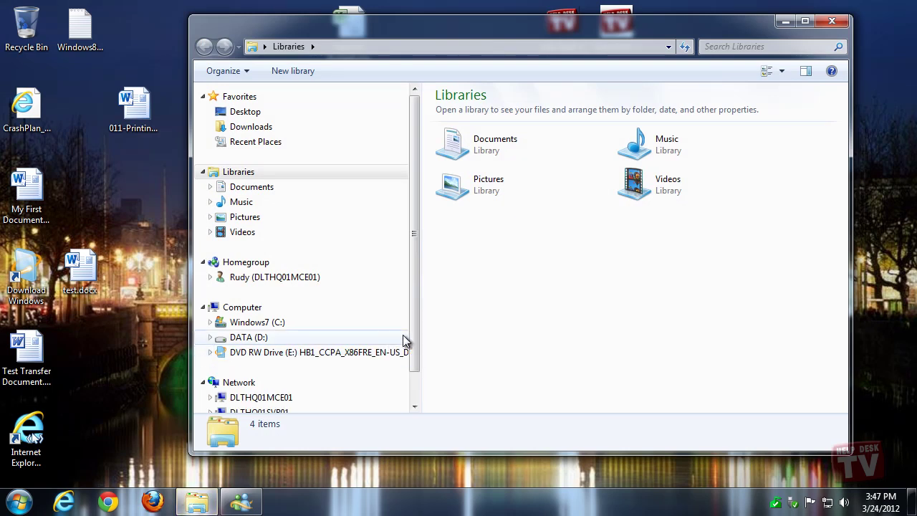
{"action": "left_click", "coordinate": [258, 340]}
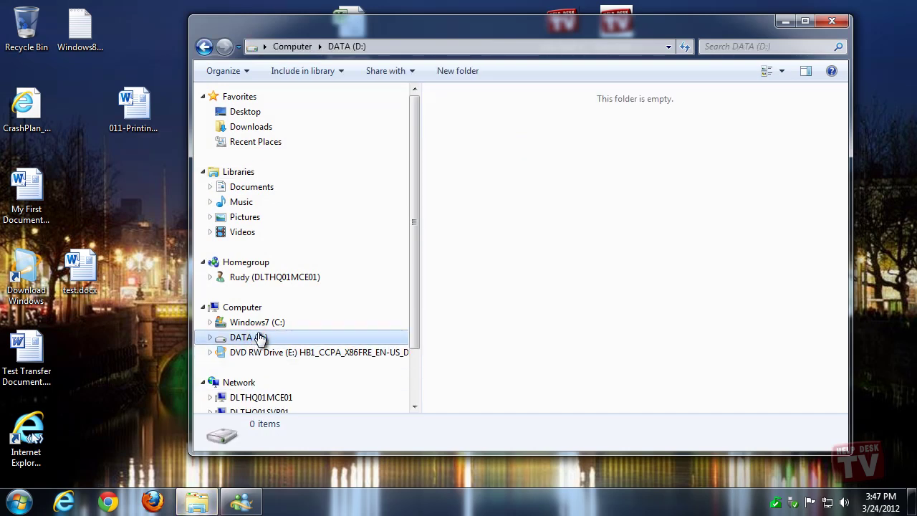
{"action": "left_click", "coordinate": [258, 326]}
{"action": "left_click", "coordinate": [256, 339]}
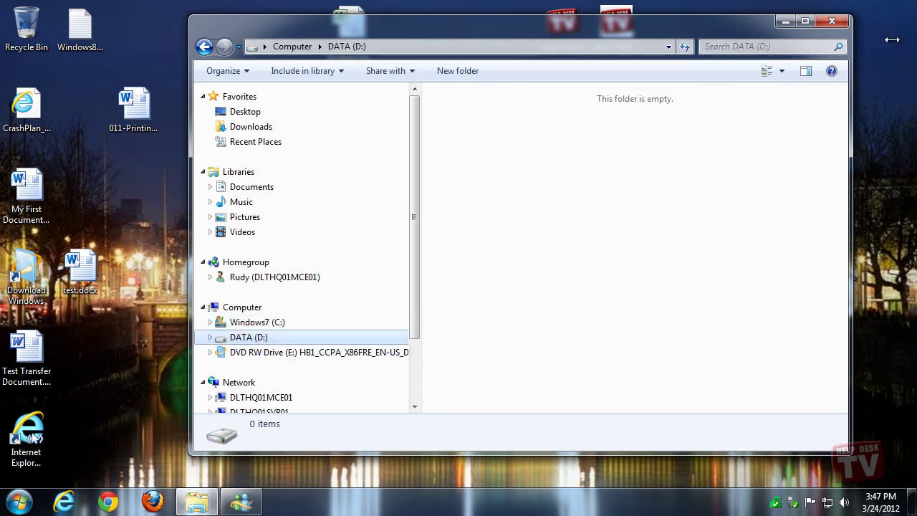
{"action": "left_click", "coordinate": [832, 24]}
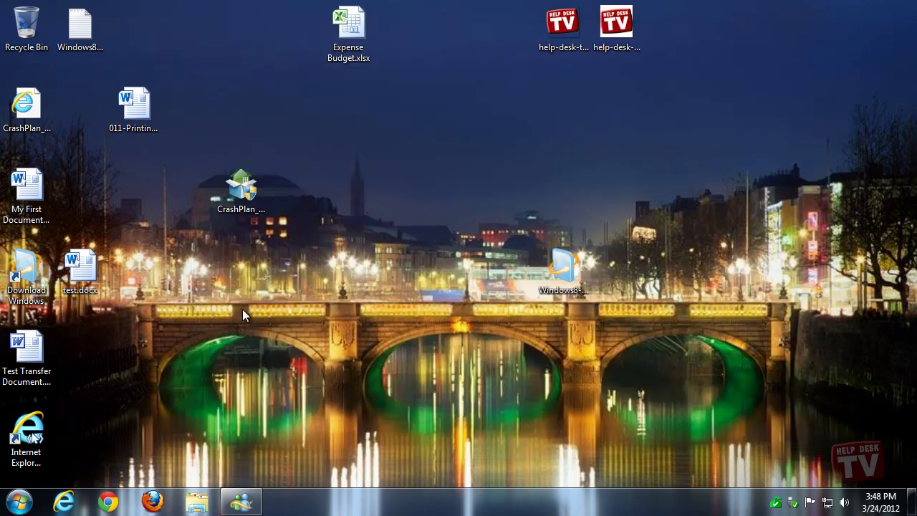
Launch cmd as administrator with Ctrl+Shift+Enter, approve UAC, and run diskpart.exe.
{"action": "left_click", "coordinate": [19, 501]}
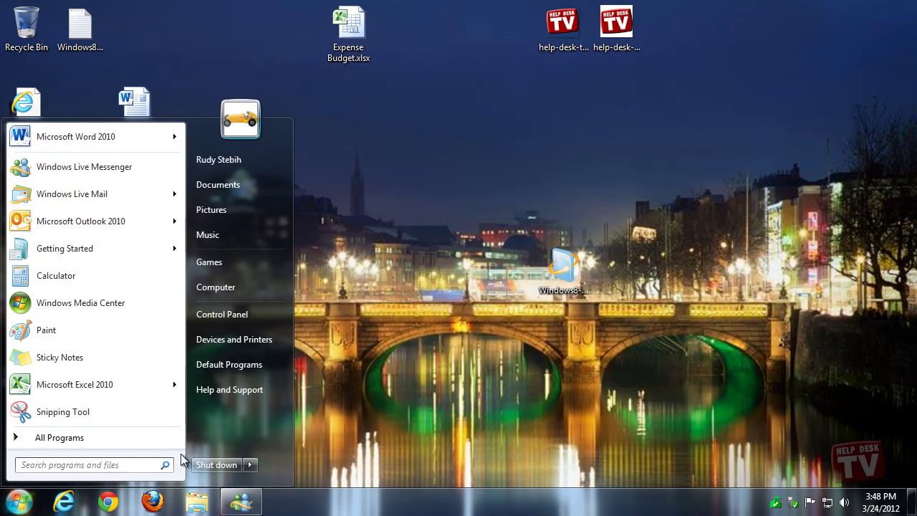
{"action": "type", "text": "cmd"}
{"action": "key", "text": "ctrl+shift+Return"}
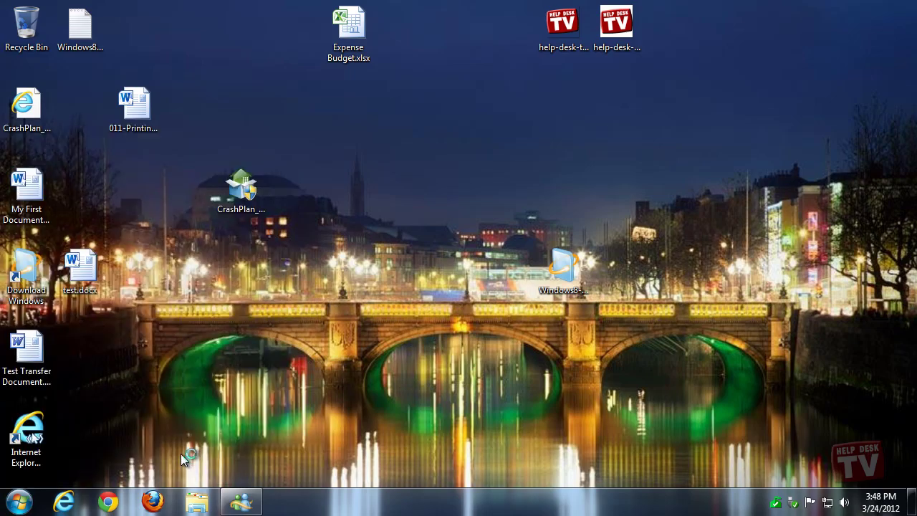
{"action": "left_click", "coordinate": [246, 320]}
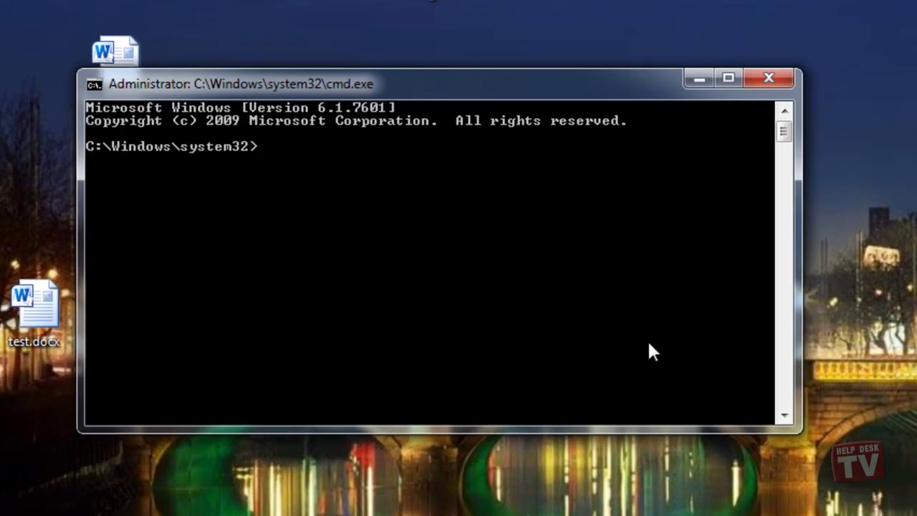
{"action": "type", "text": "diskpart."}
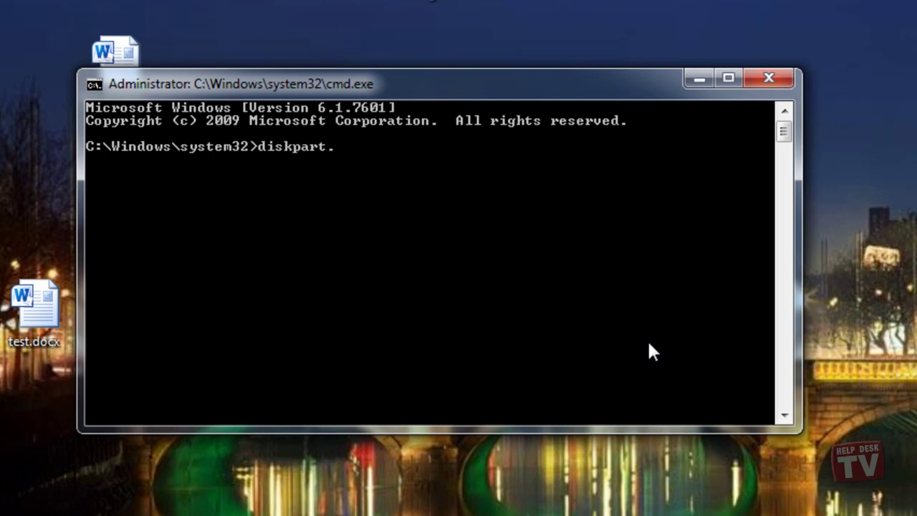
{"action": "type", "text": "exe"}
{"action": "key", "text": "Return"}
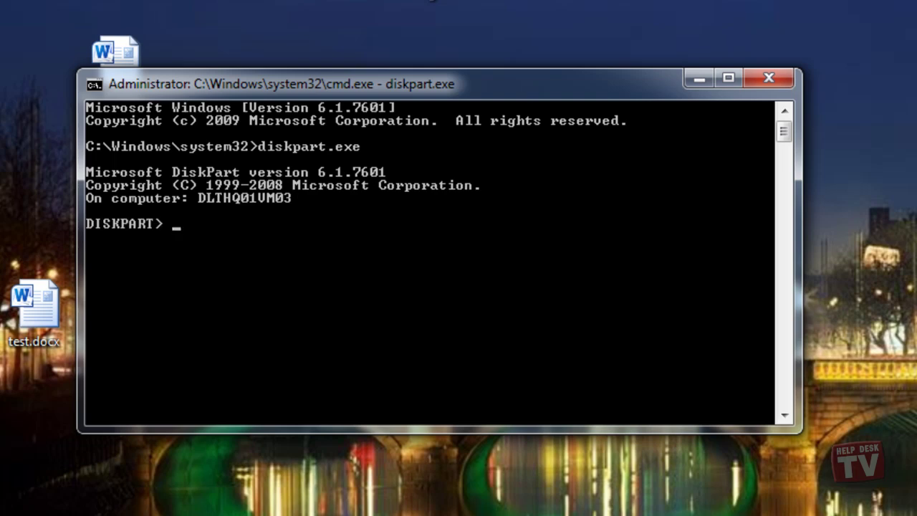
Create an expandable 30000 MB virtual disk d:\Win8.vhd, then select and attach it.
{"action": "left_click", "coordinate": [296, 226]}
{"action": "type", "text": "create"}
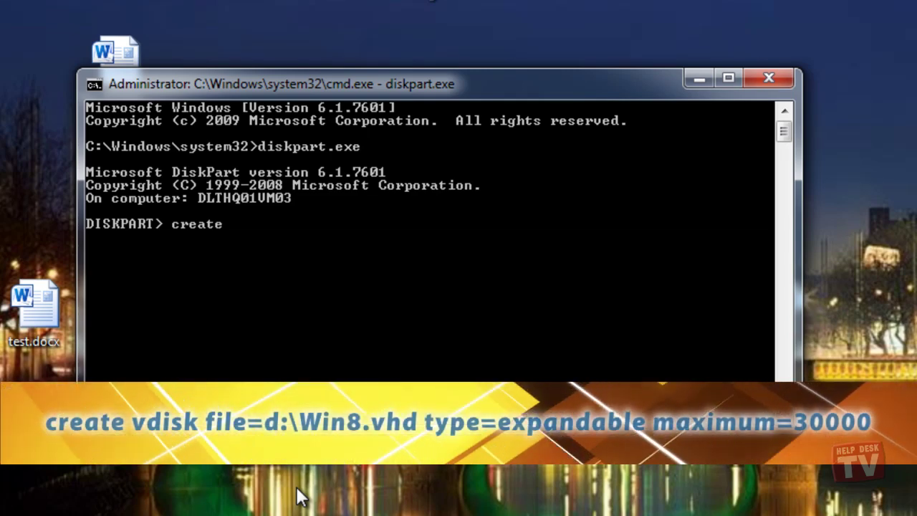
{"action": "type", "text": " vdisk"}
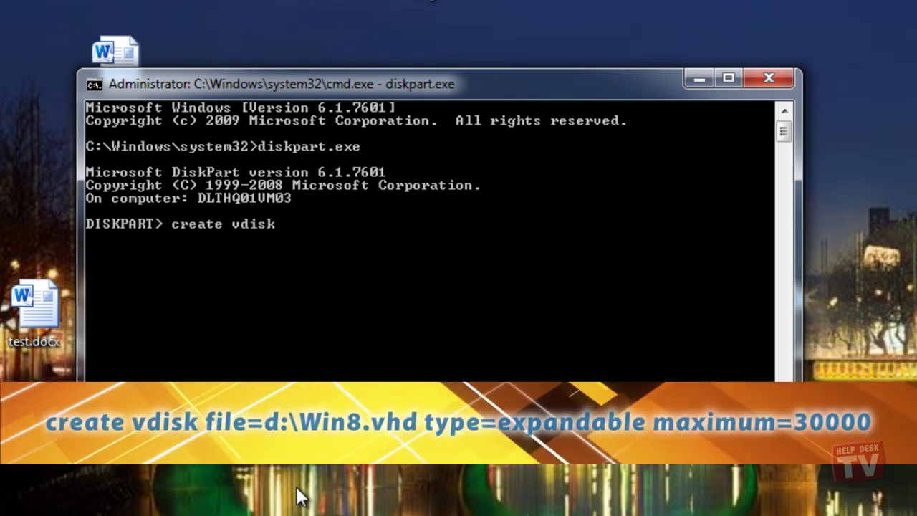
{"action": "type", "text": " file"}
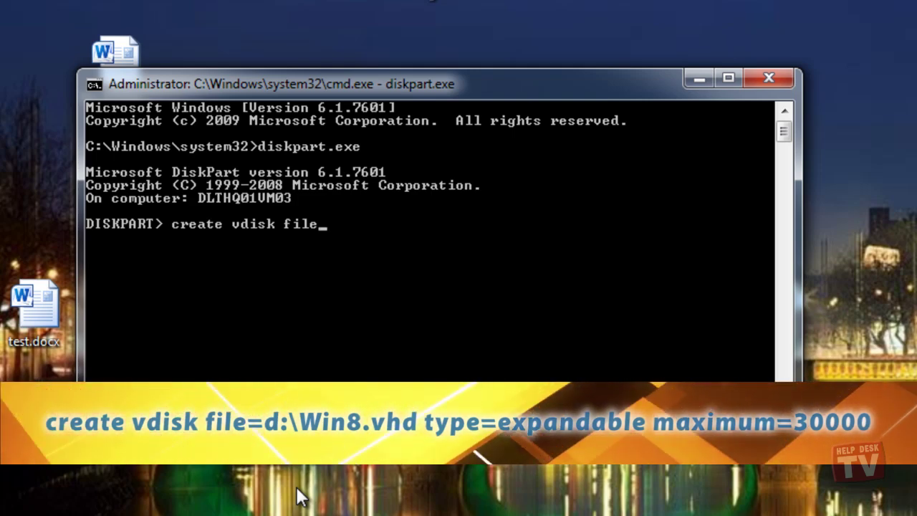
{"action": "type", "text": "=d:"}
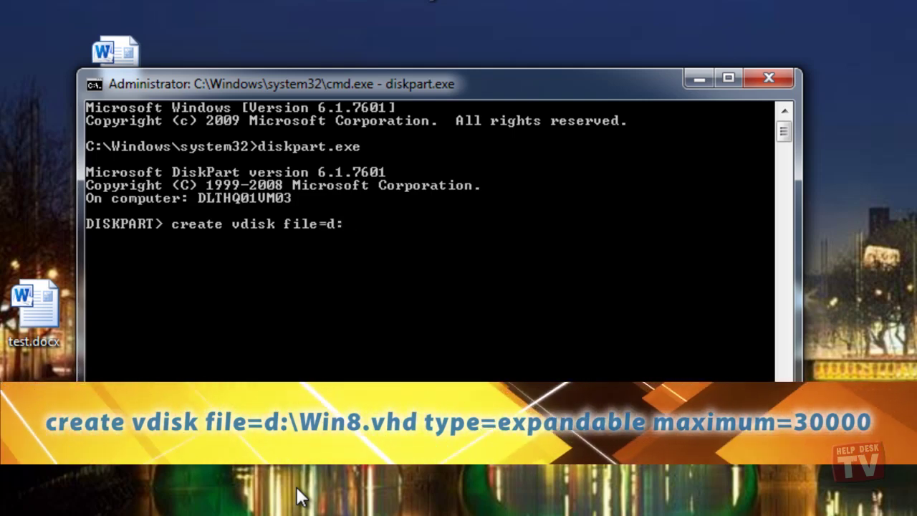
{"action": "type", "text": "\\Win8."}
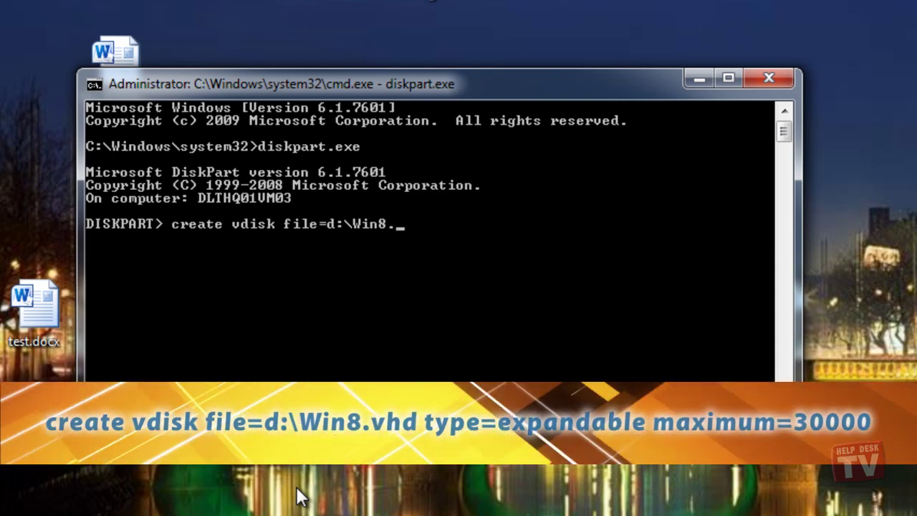
{"action": "type", "text": "vhd"}
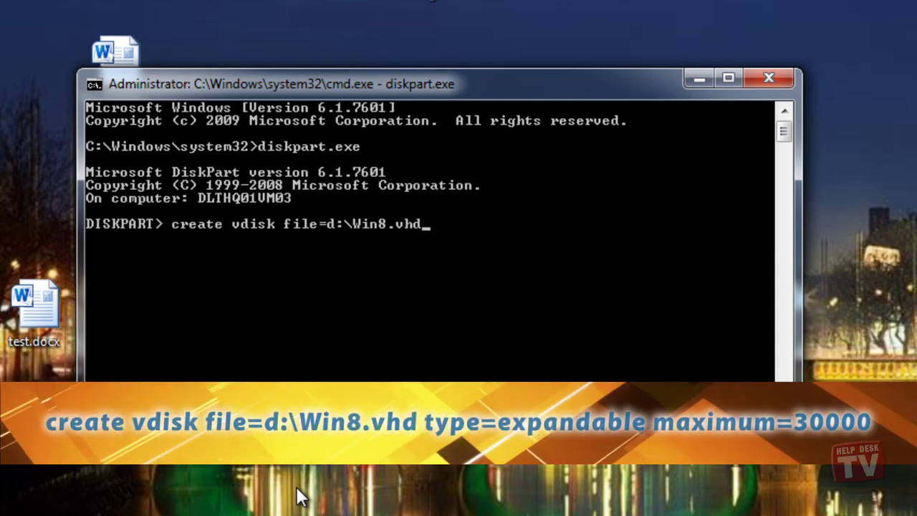
{"action": "type", "text": " type"}
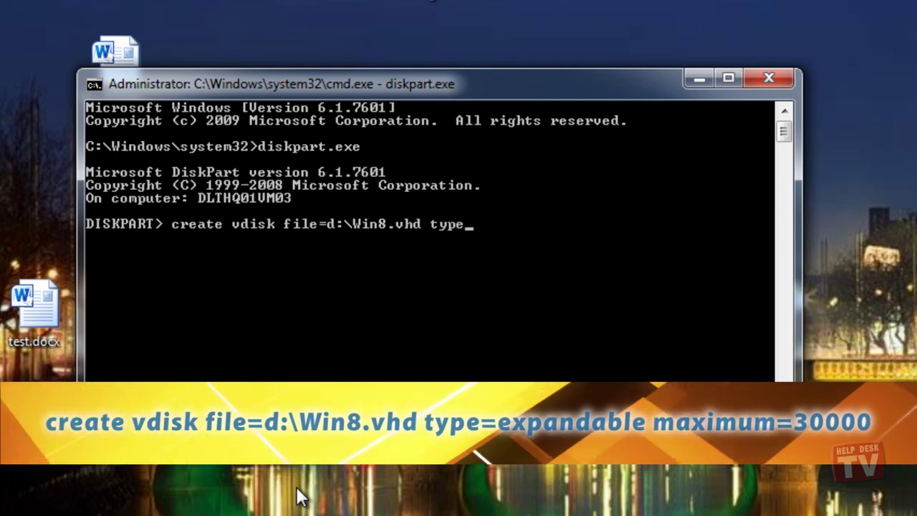
{"action": "type", "text": "=ex"}
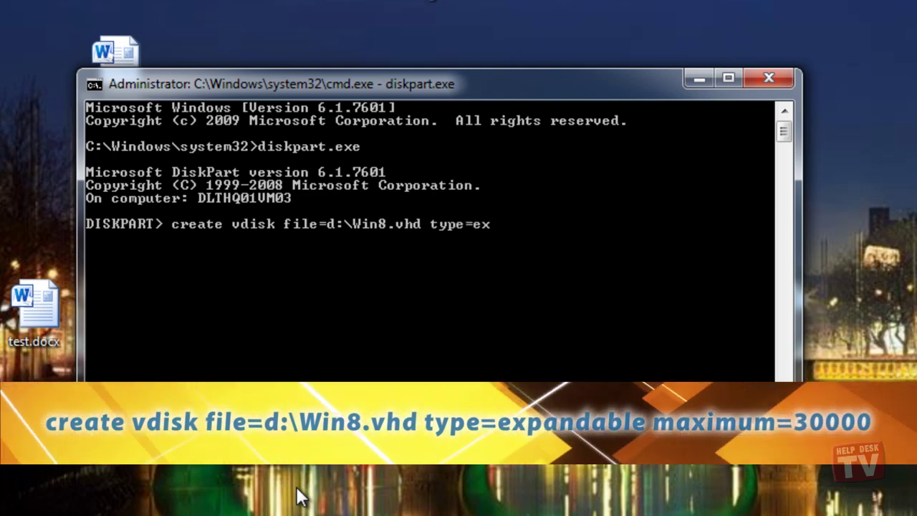
{"action": "type", "text": "pandable"}
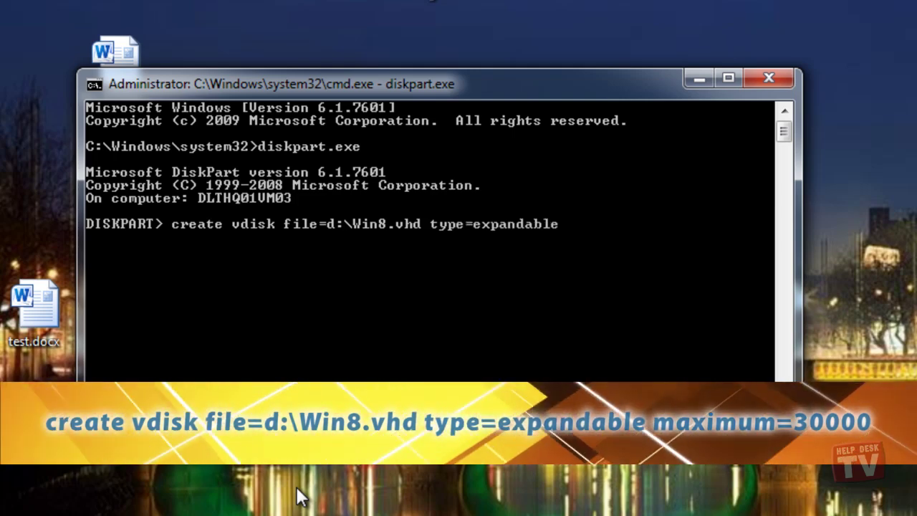
{"action": "type", "text": " max"}
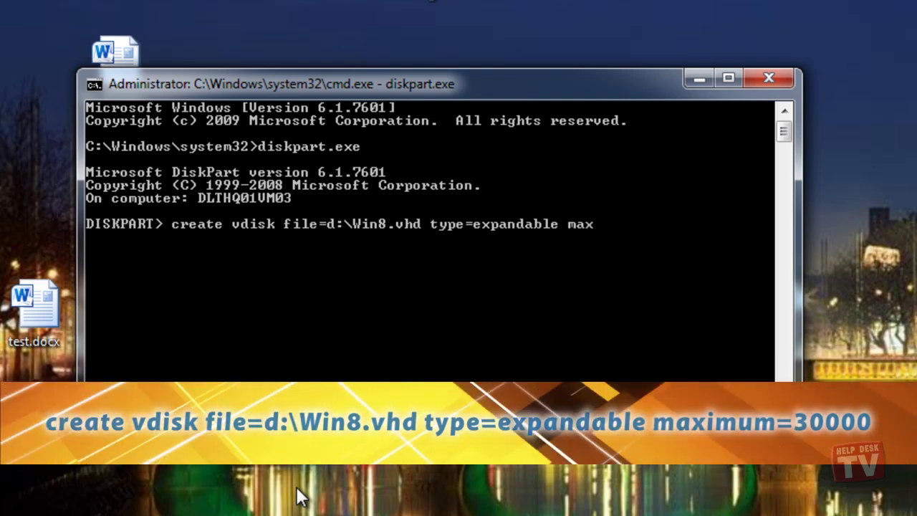
{"action": "type", "text": "imum=3000"}
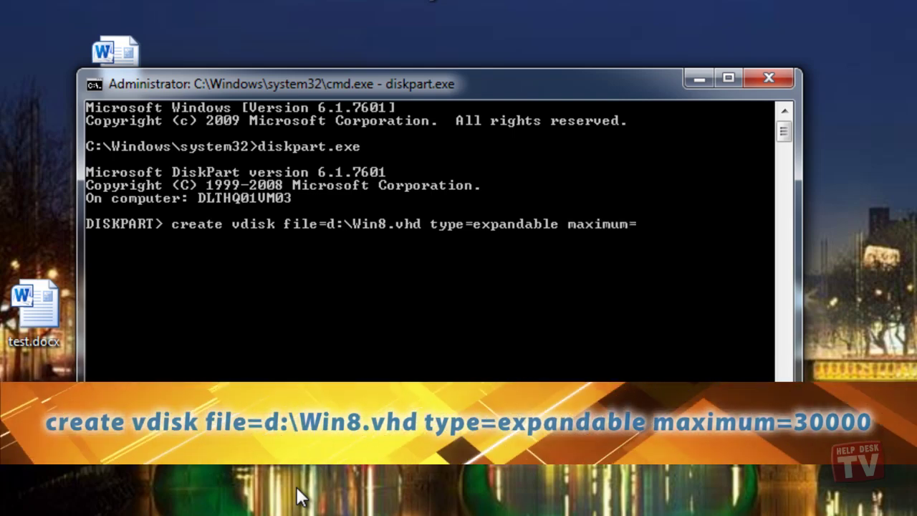
{"action": "type", "text": "0"}
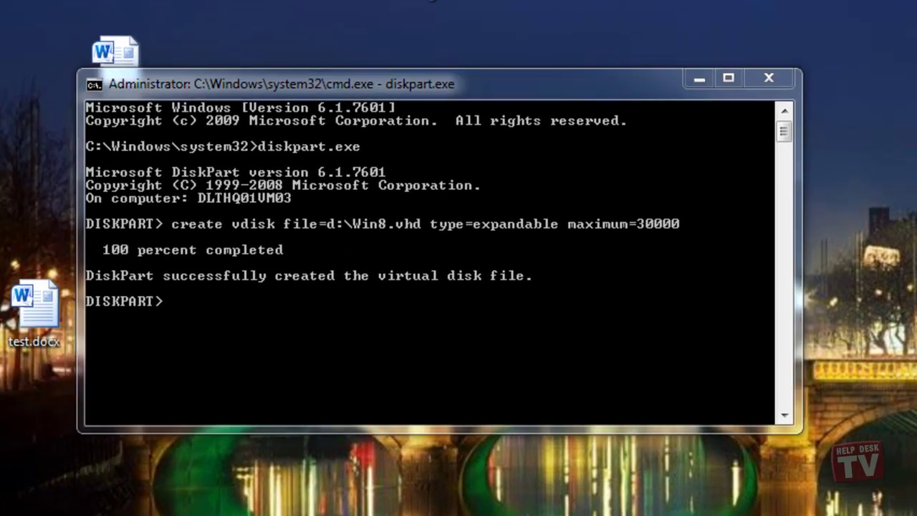
{"action": "left_click", "coordinate": [266, 311]}
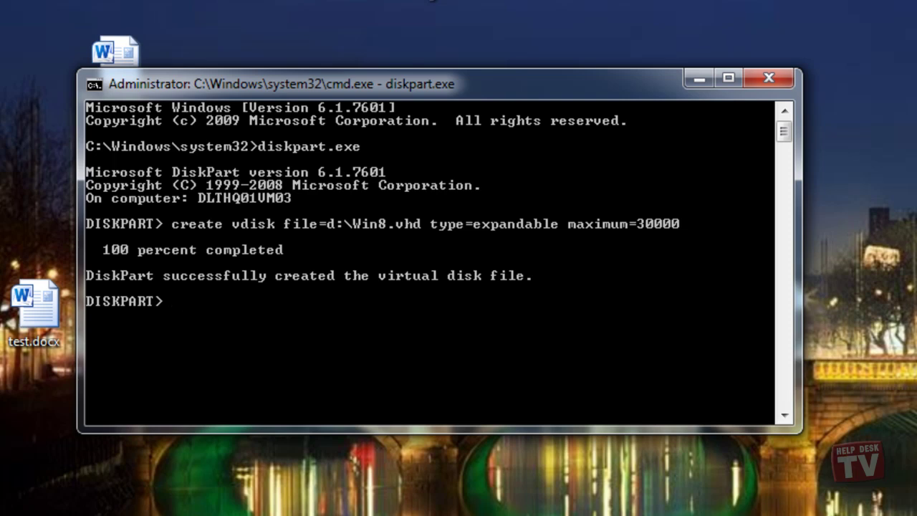
{"action": "type", "text": "select vdisk"}
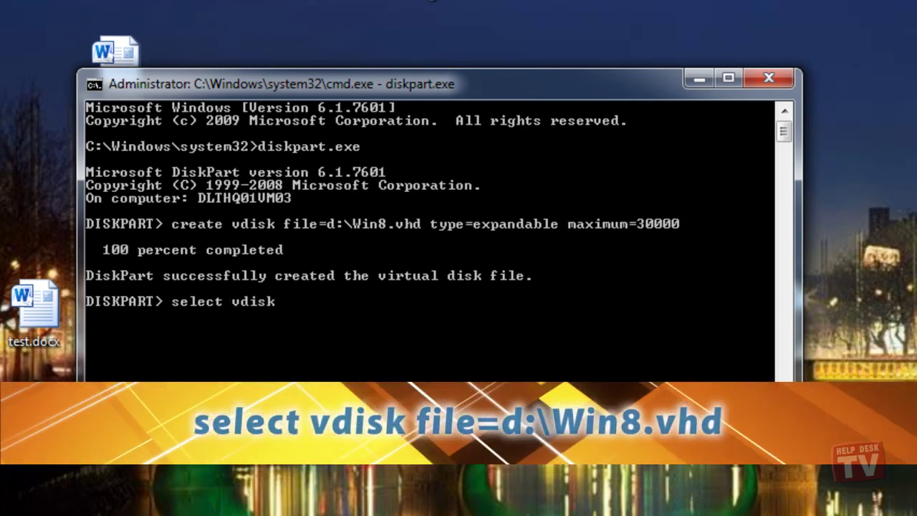
{"action": "type", "text": " file"}
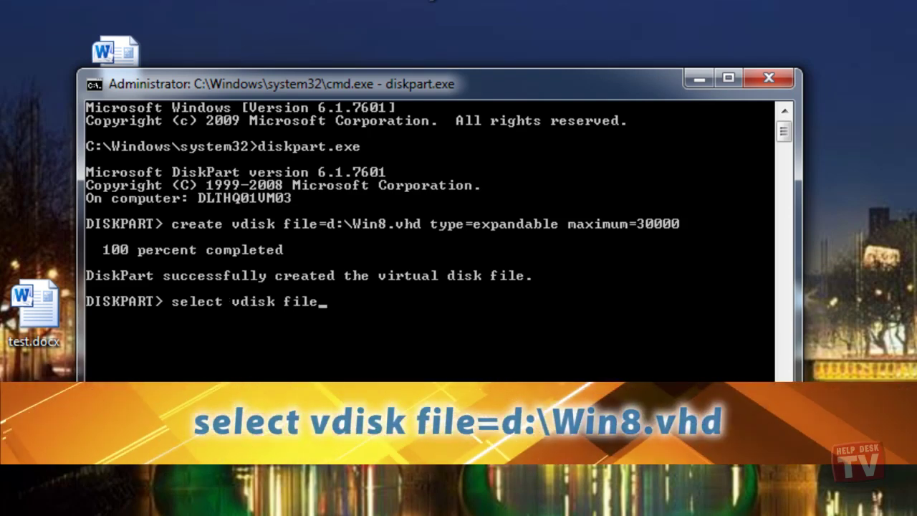
{"action": "type", "text": "=d"}
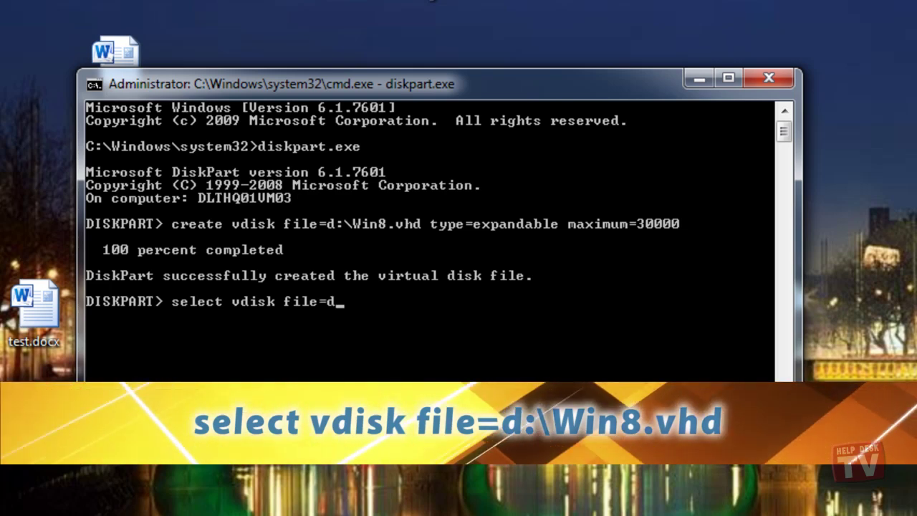
{"action": "type", "text": ":\\"}
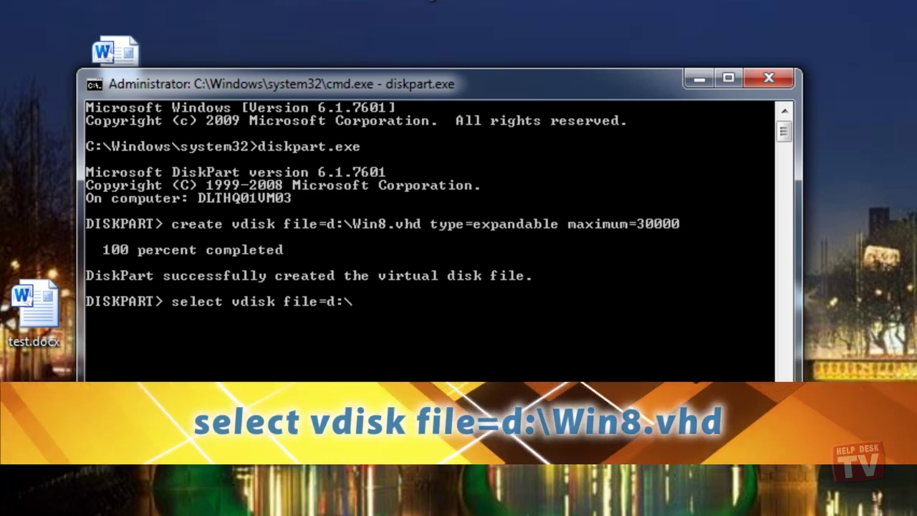
{"action": "type", "text": "Win"}
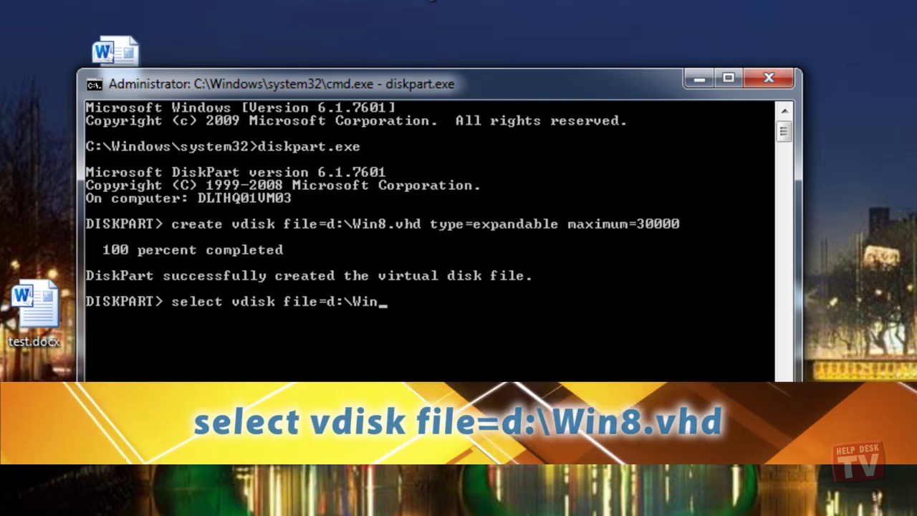
{"action": "type", "text": "8.vhd"}
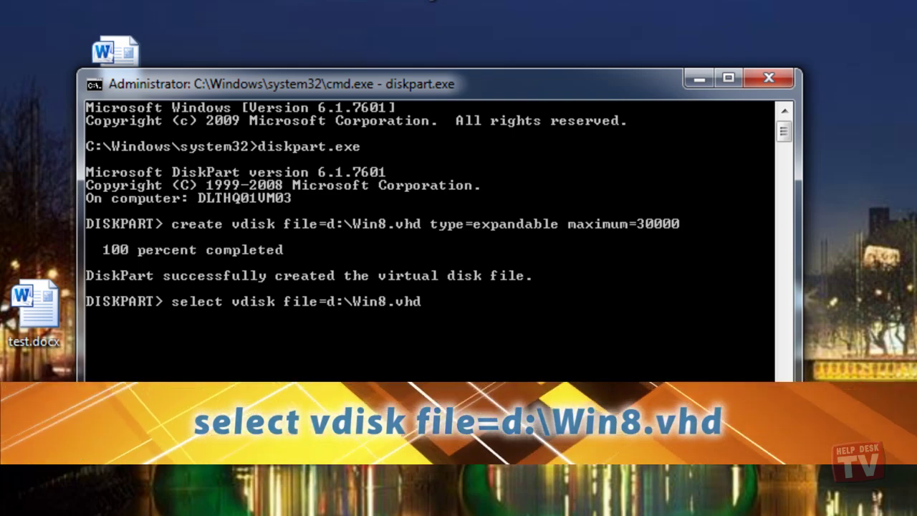
{"action": "key", "text": "Return"}
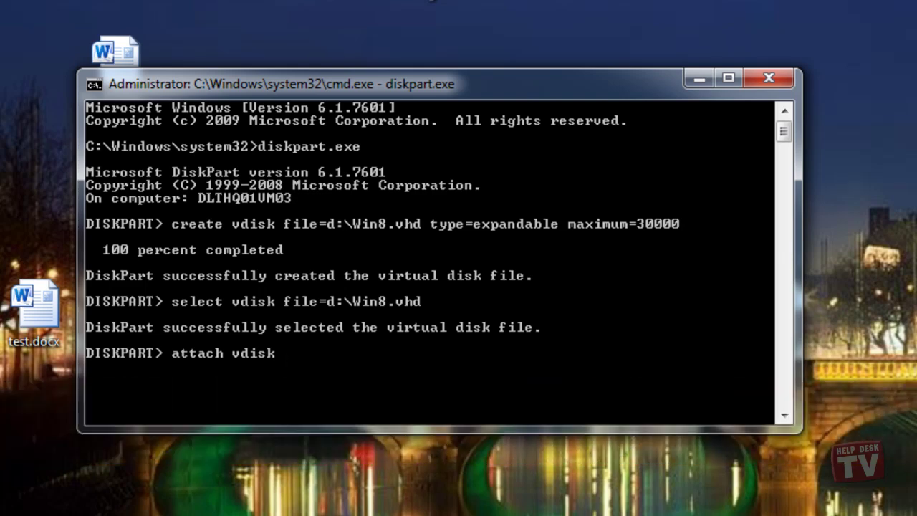
{"action": "key", "text": "Return"}
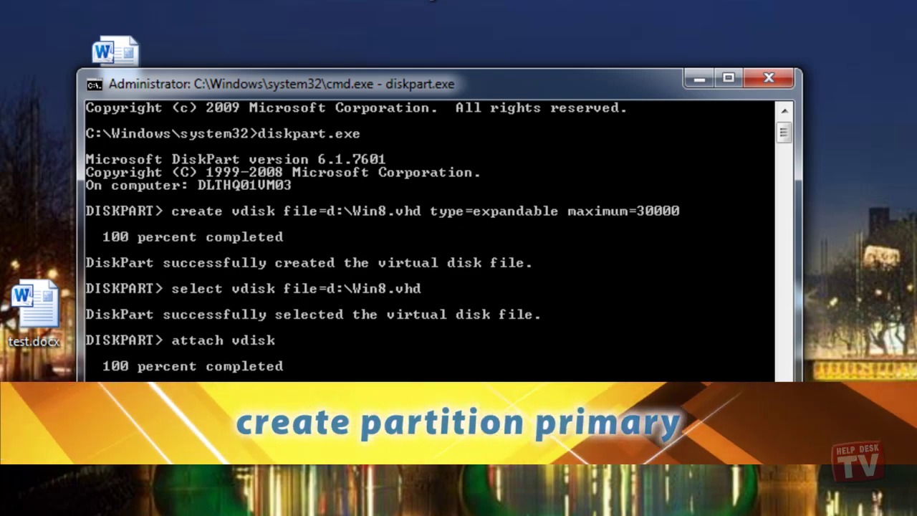
Create a primary partition on the VHD, then exit DiskPart and the Command Prompt.
{"action": "type", "text": "create partition primary"}
{"action": "key", "text": "Return"}
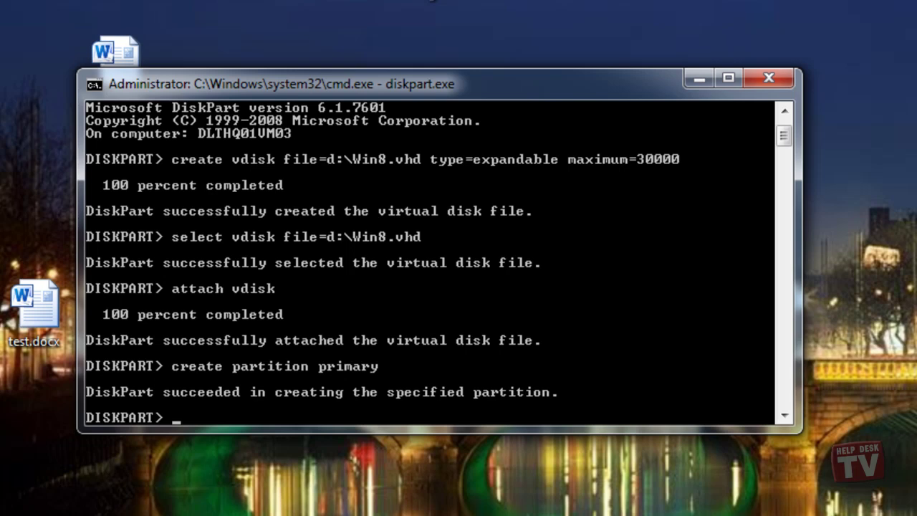
{"action": "type", "text": "exit"}
{"action": "key", "text": "Return"}
{"action": "type", "text": "exit"}
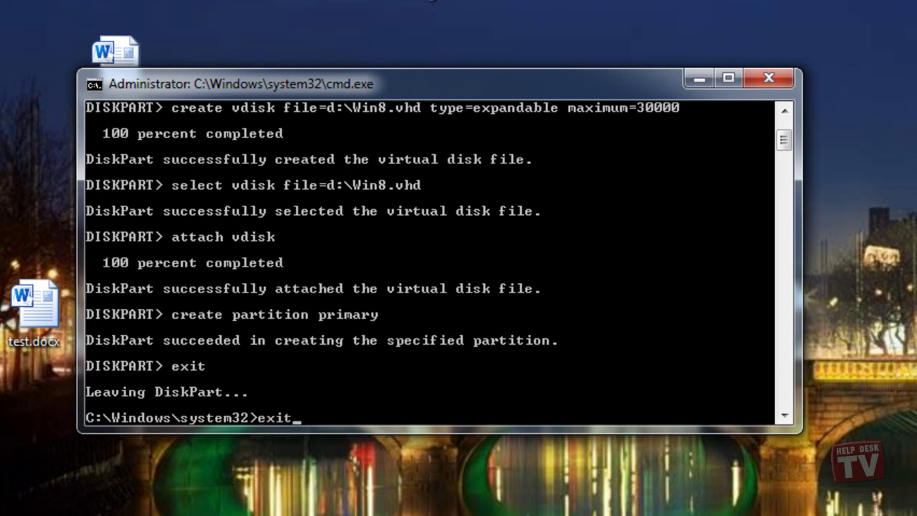
{"action": "key", "text": "Return"}
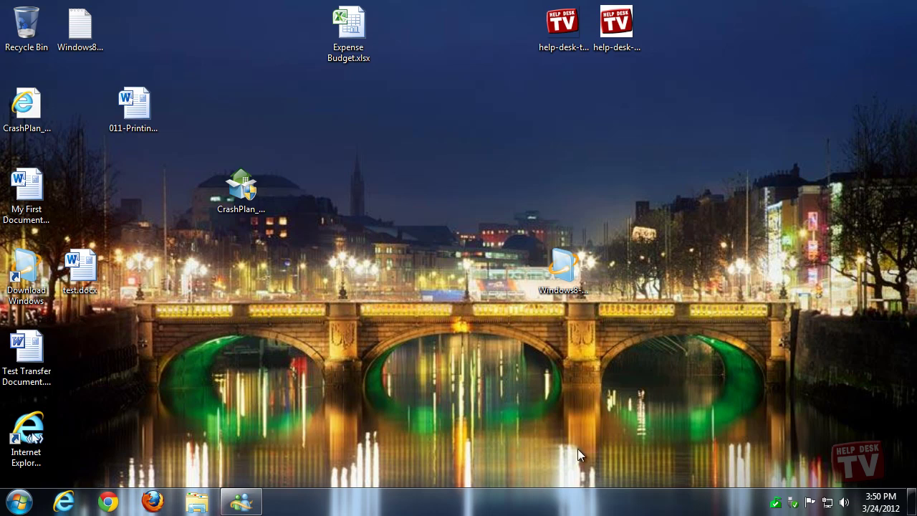
Restart Windows 7 from the Start menu's shut-down options.
{"action": "left_click", "coordinate": [30, 504]}
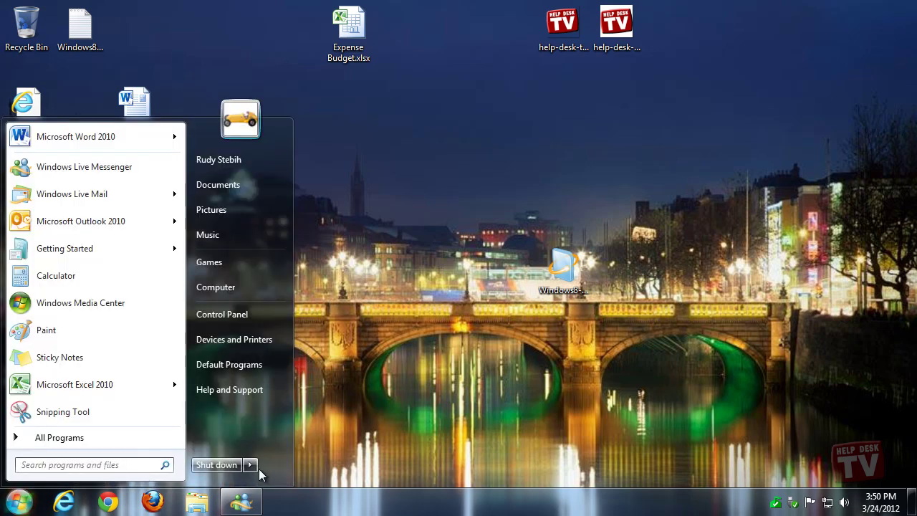
{"action": "mouse_move", "coordinate": [252, 466]}
{"action": "left_click", "coordinate": [306, 445]}
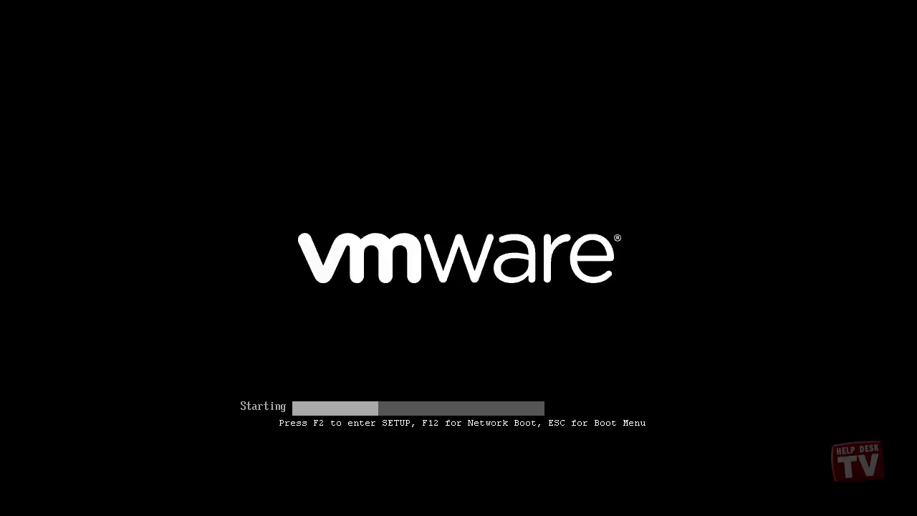
Boot from the CD-ROM Drive via the BIOS boot menu, then open Setup's command prompt with Shift+F10.
{"action": "key", "text": "Escape"}
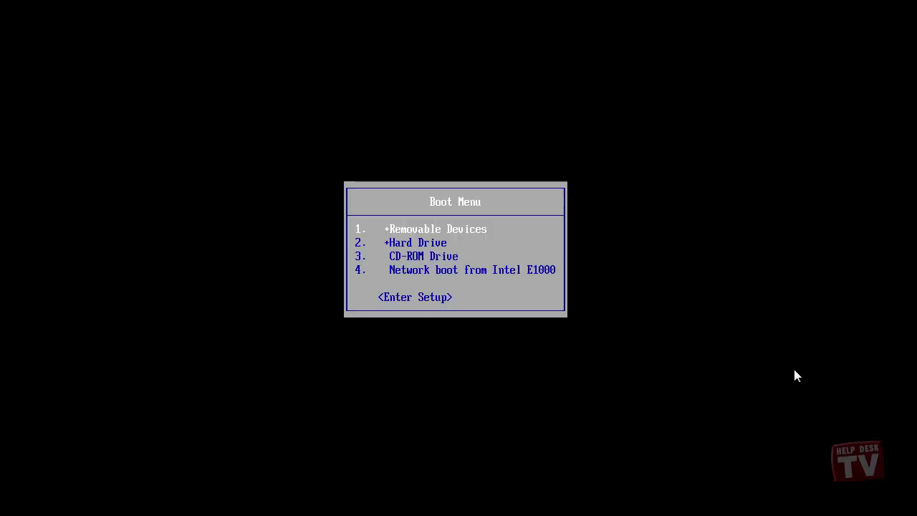
{"action": "key", "text": "Down"}
{"action": "key", "text": "Down"}
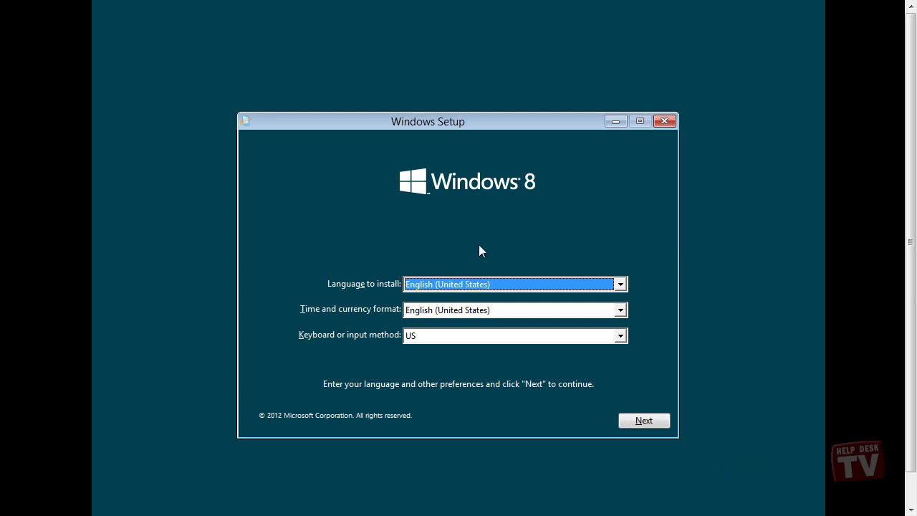
{"action": "key", "text": "shift+F10"}
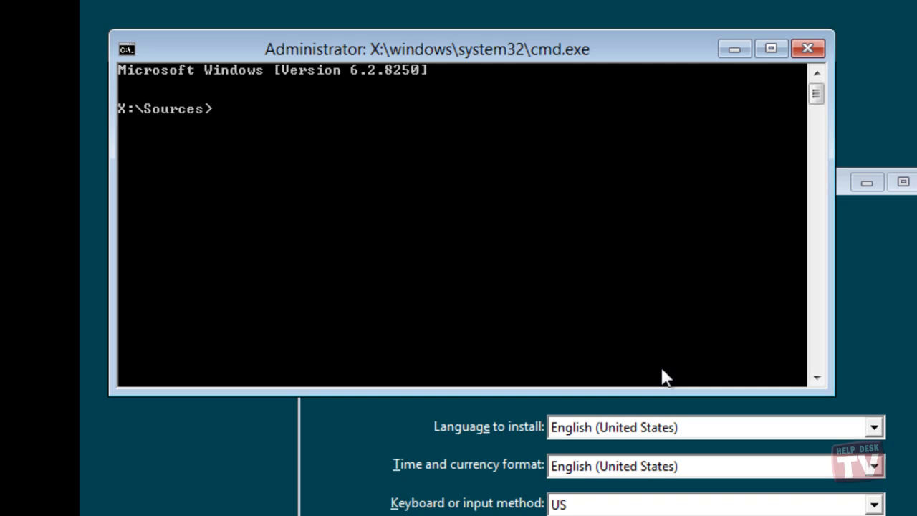
In DiskPart, select and attach d:\Win8.vhd, then exit DiskPart and close the command window.
{"action": "type", "text": "diskpart.exe"}
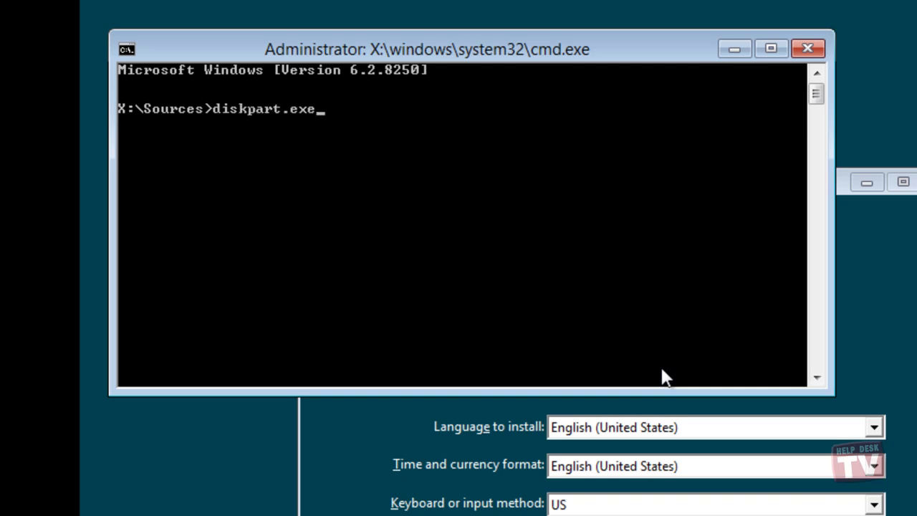
{"action": "key", "text": "Return"}
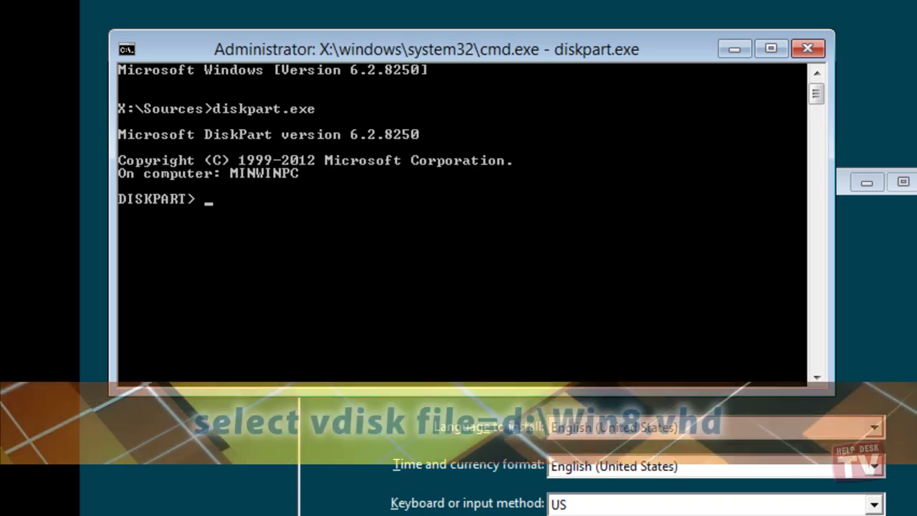
{"action": "left_click", "coordinate": [450, 293]}
{"action": "type", "text": "s"}
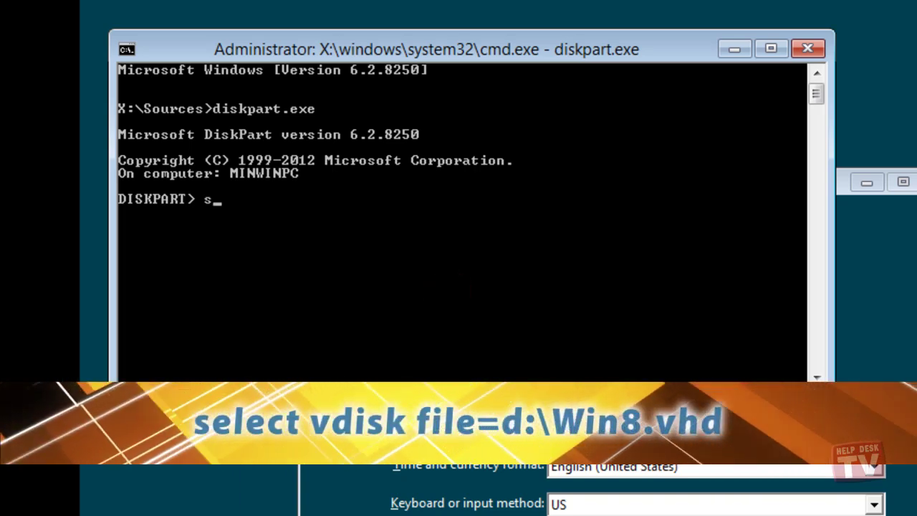
{"action": "type", "text": "elect vd"}
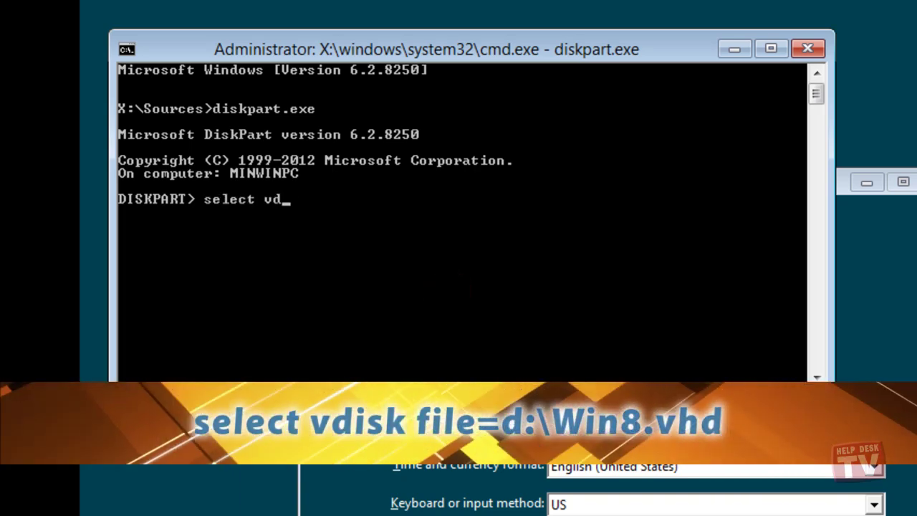
{"action": "type", "text": "isk file"}
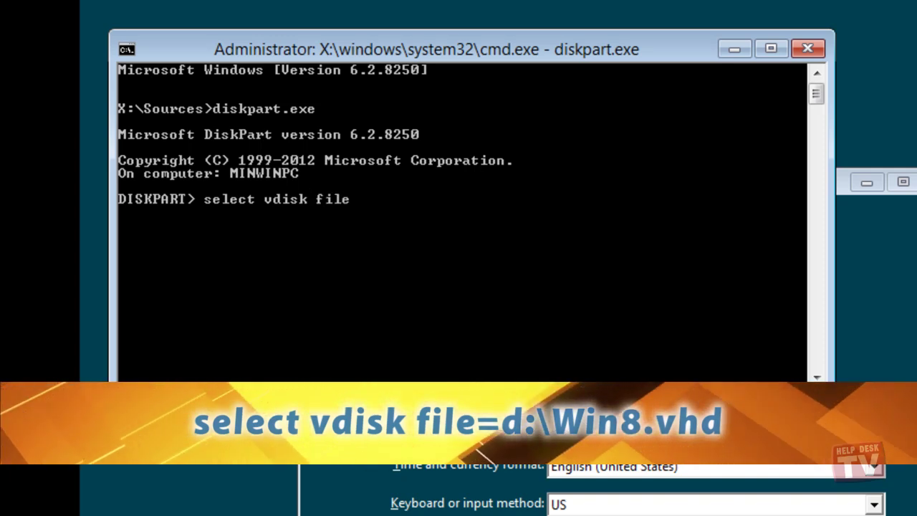
{"action": "type", "text": "=d:\\"}
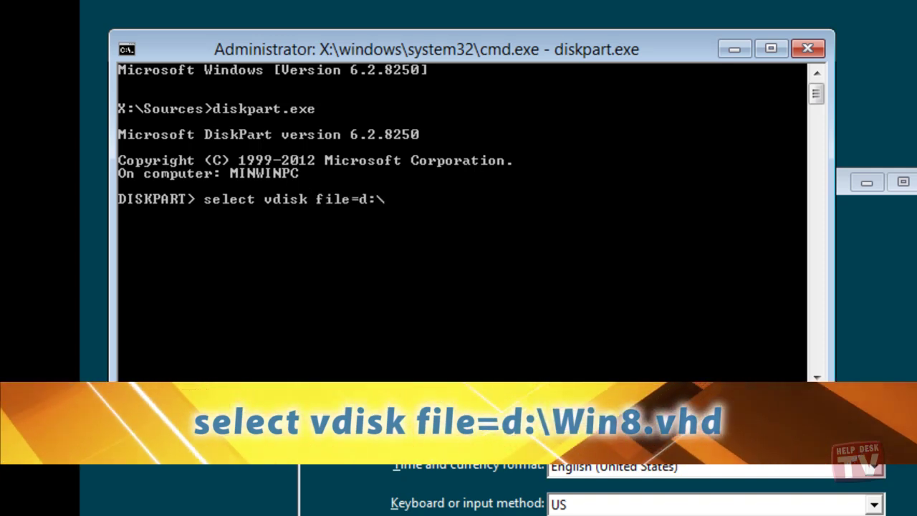
{"action": "type", "text": "Win"}
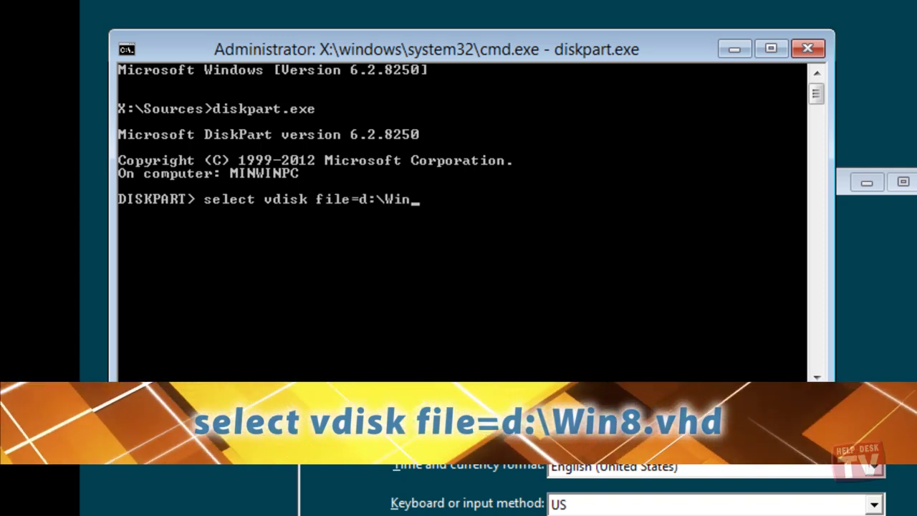
{"action": "type", "text": "8.vhd"}
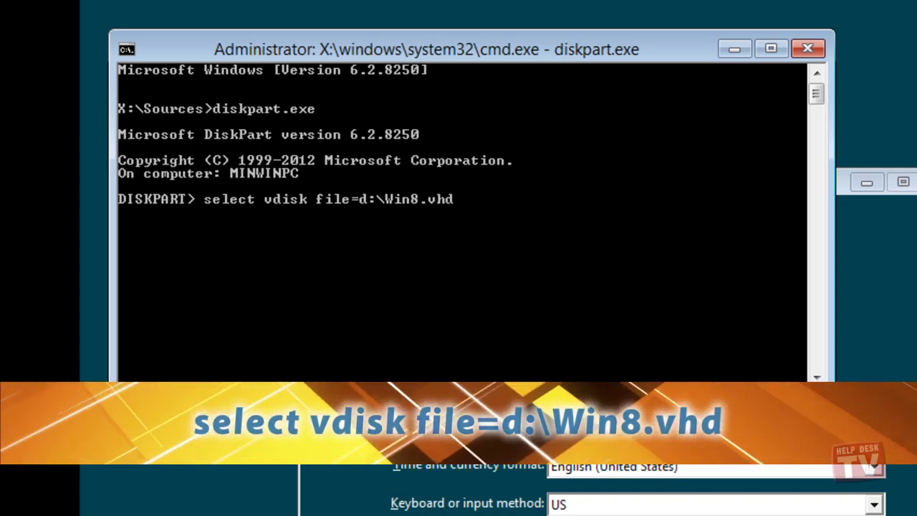
{"action": "key", "text": "Return"}
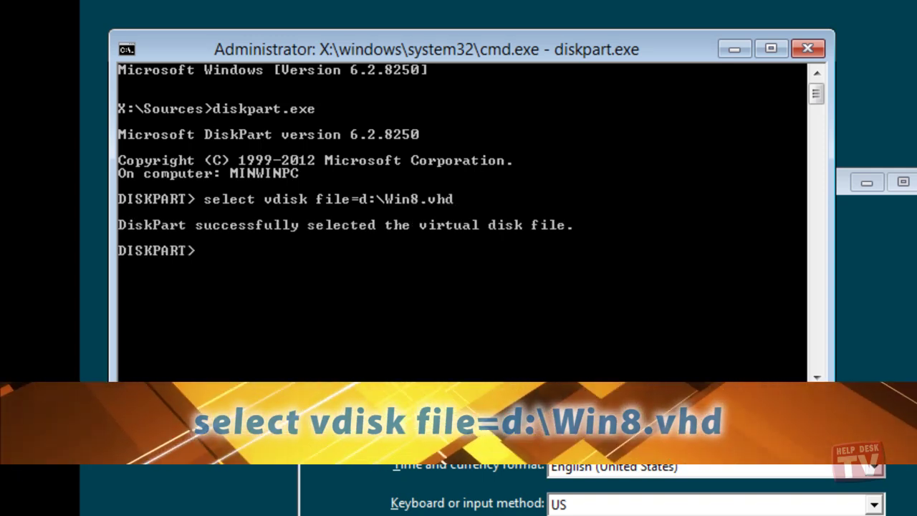
{"action": "type", "text": "a"}
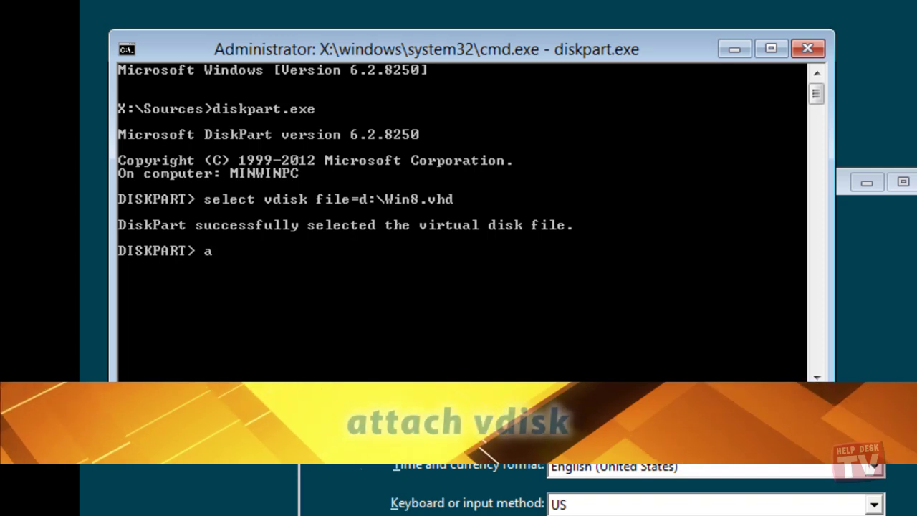
{"action": "type", "text": "ttach vdisk"}
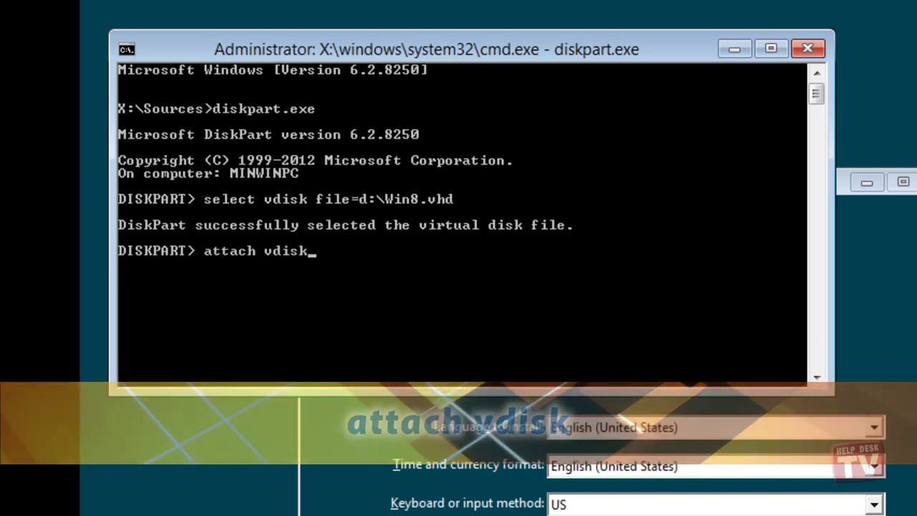
{"action": "key", "text": "Return"}
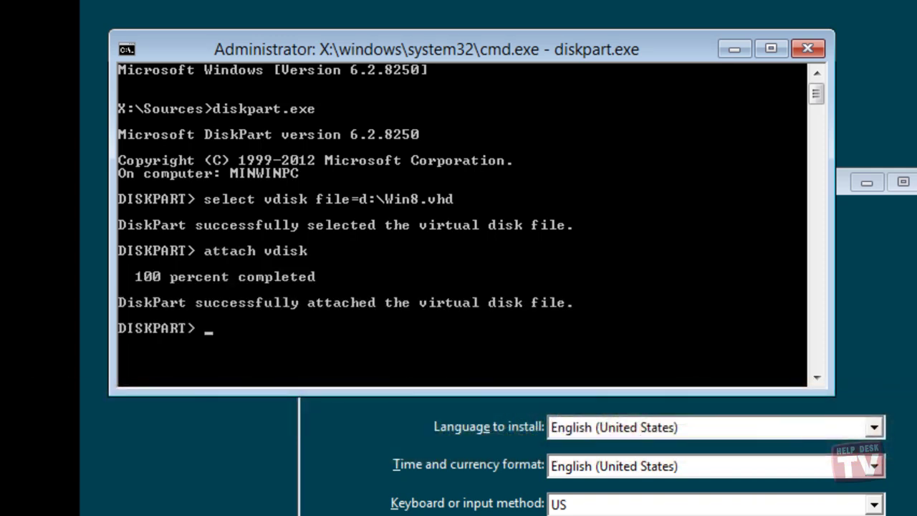
{"action": "type", "text": "exit"}
{"action": "key", "text": "Return"}
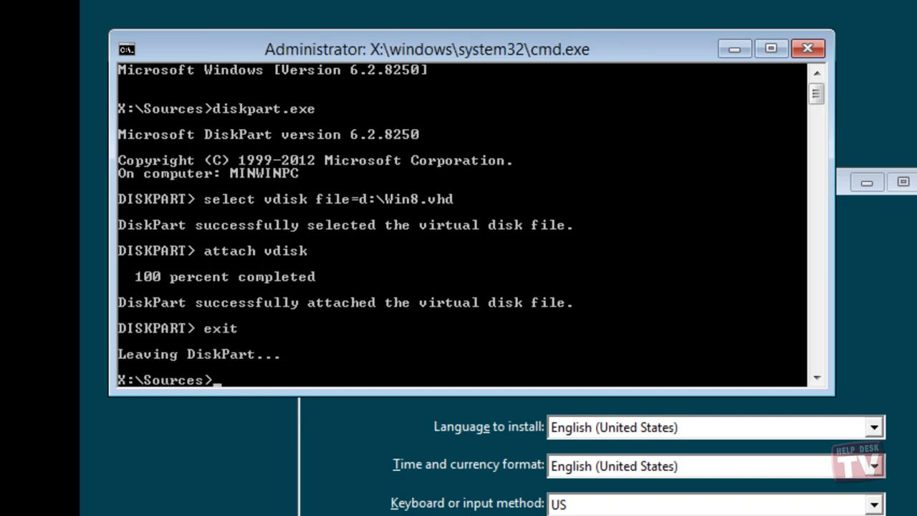
{"action": "type", "text": "exit"}
{"action": "key", "text": "Return"}
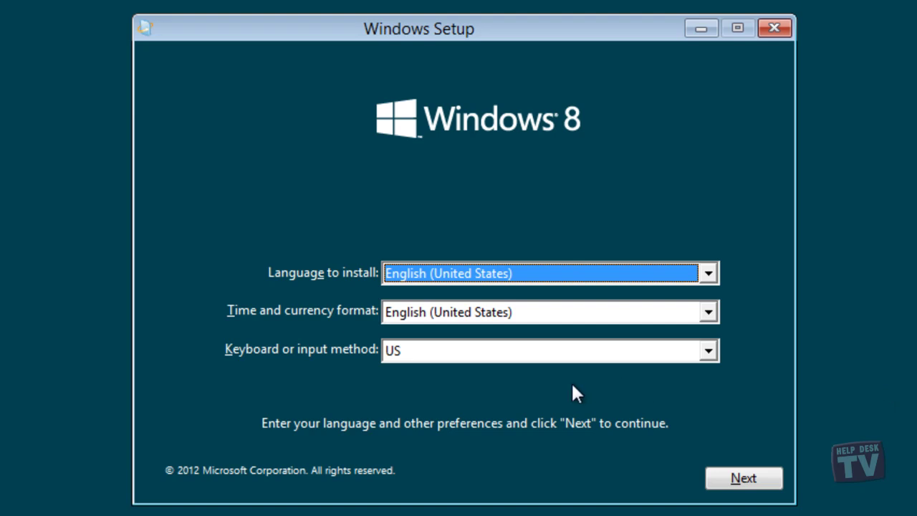
Keep English defaults, enter the product key, accept the license terms, and choose Custom installation.
{"action": "left_click", "coordinate": [745, 478]}
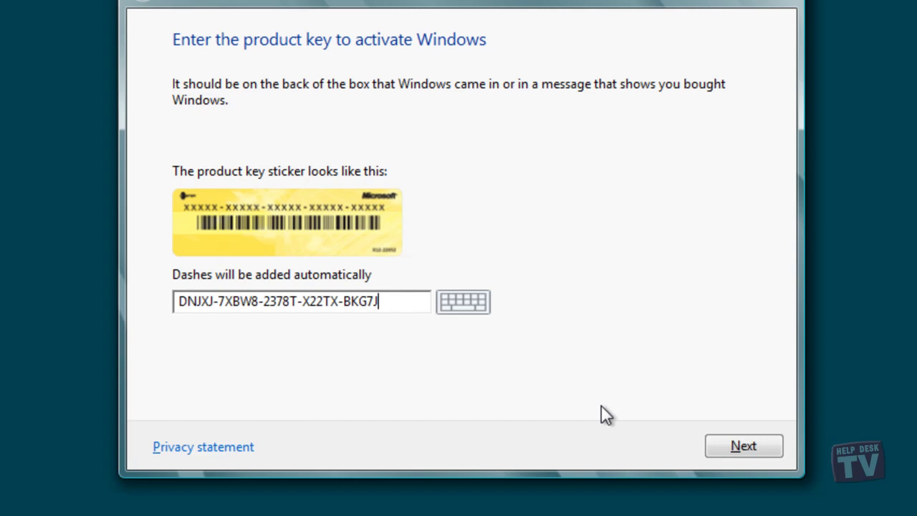
{"action": "left_click", "coordinate": [745, 447]}
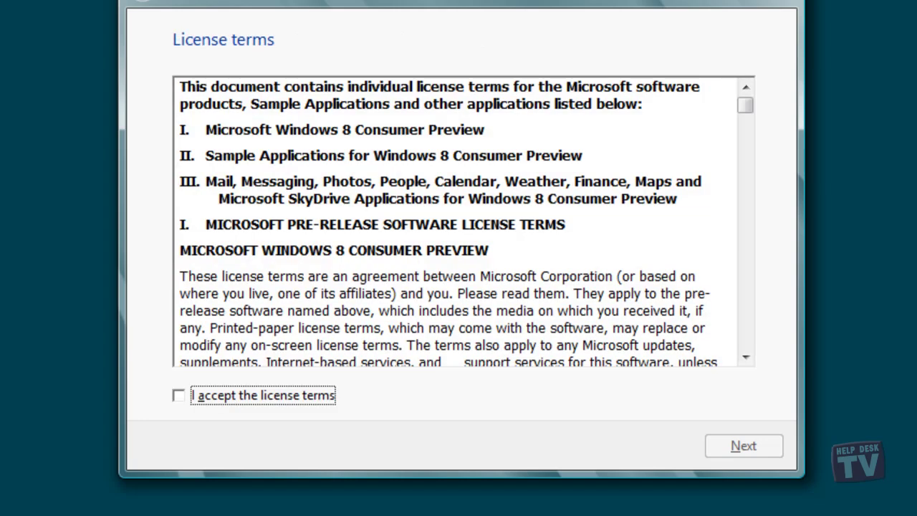
{"action": "left_click", "coordinate": [395, 455]}
{"action": "left_click", "coordinate": [179, 397]}
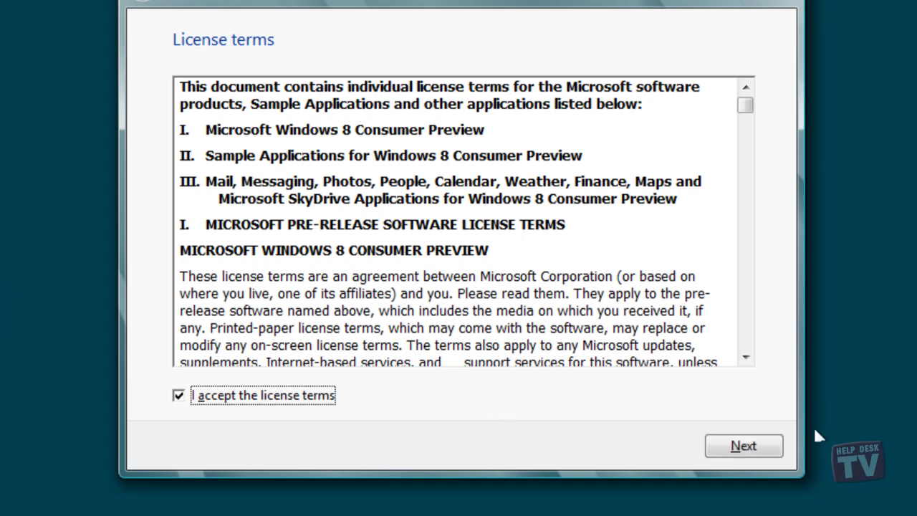
{"action": "left_click", "coordinate": [754, 447]}
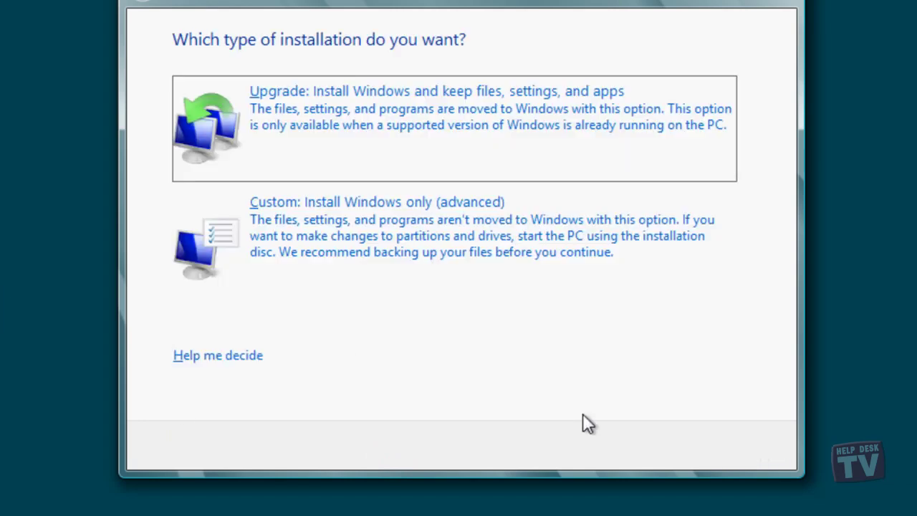
{"action": "left_click", "coordinate": [375, 233]}
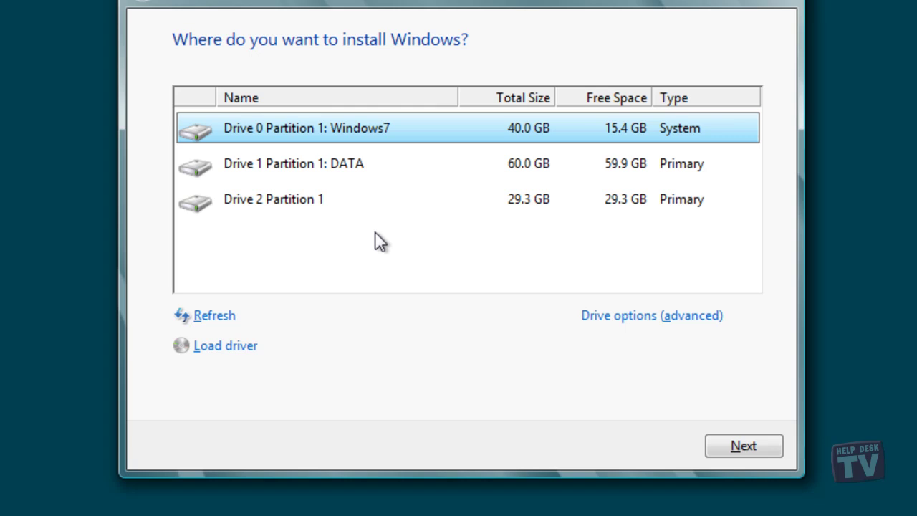
Install Windows onto the empty 29.3 GB Drive 2 Partition 1 and let setup run to Personalize.
{"action": "left_click", "coordinate": [290, 209]}
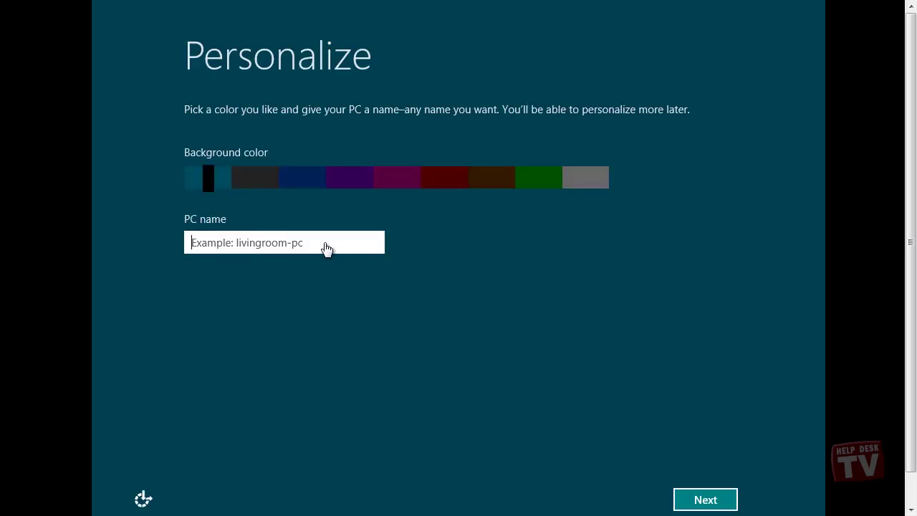
Name the PC Windows8VHD, accept express settings, and sign in with the Microsoft account e-mail.
{"action": "left_click", "coordinate": [323, 244]}
{"action": "type", "text": "Windows8VHD"}
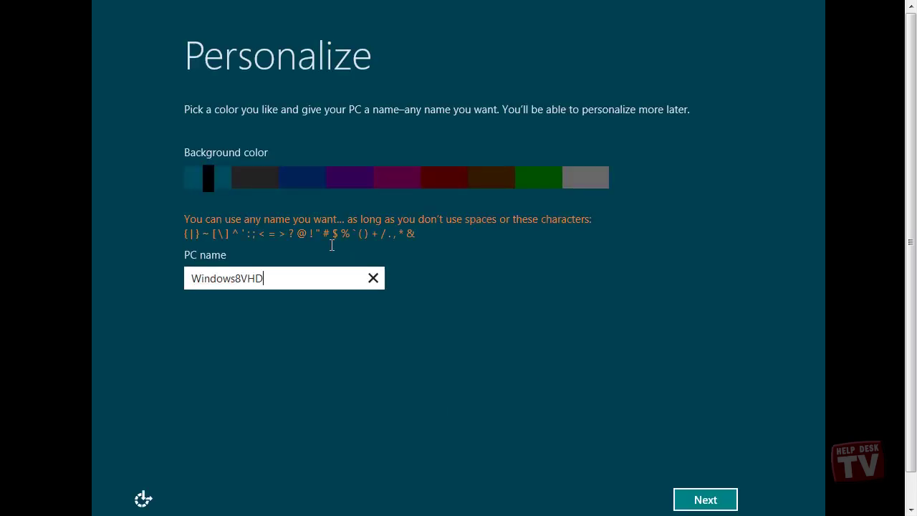
{"action": "left_click", "coordinate": [705, 499]}
{"action": "left_click", "coordinate": [594, 499]}
{"action": "key", "text": "Return"}
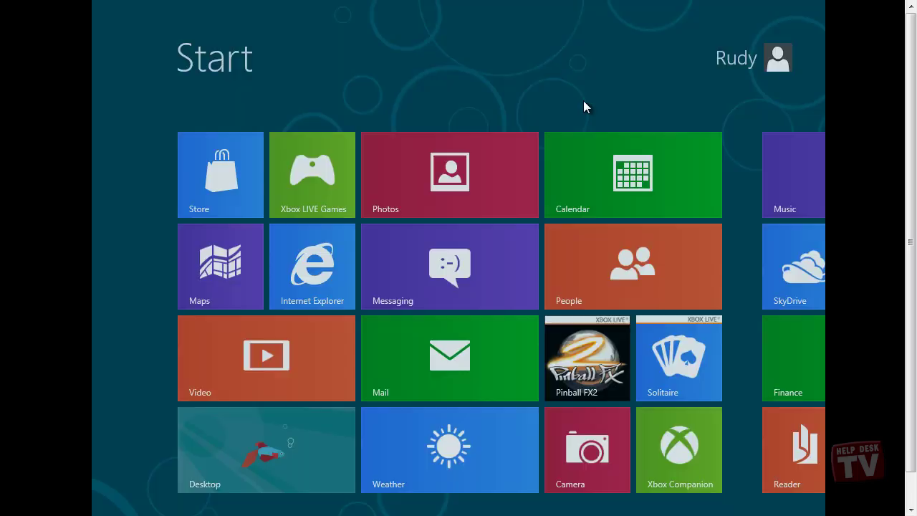
Restart Windows 8 from the Ctrl+Alt+Del screen's power menu to reach the boot chooser.
{"action": "key", "text": "ctrl+alt+Delete"}
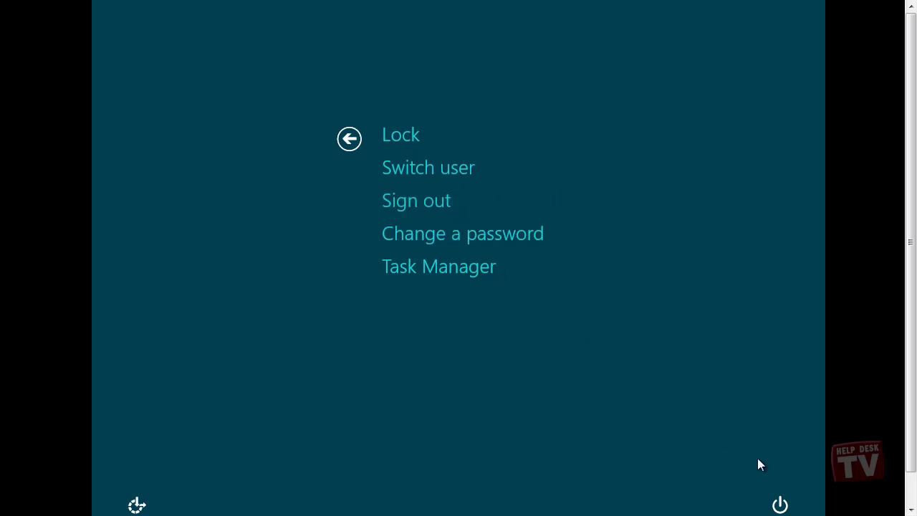
{"action": "left_click", "coordinate": [780, 505]}
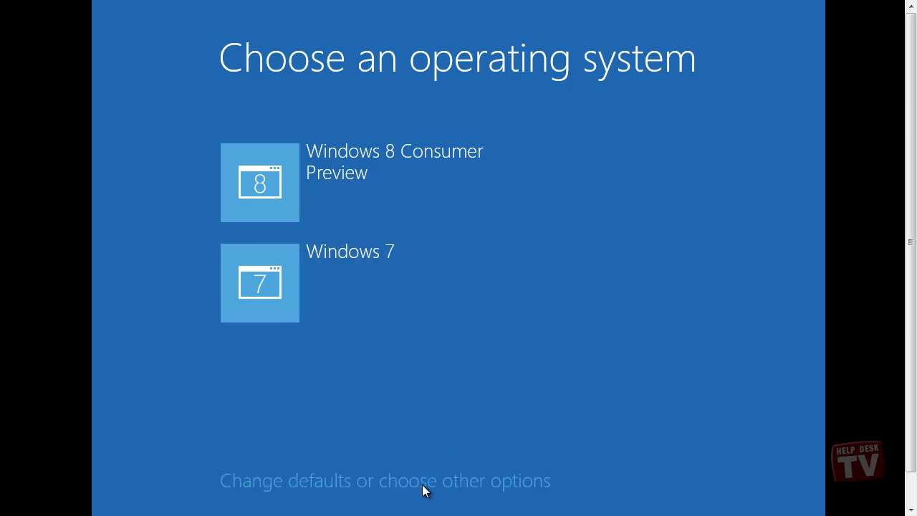
Check the 30-second timer and Windows 8 default, then boot Windows 8 Consumer Preview.
{"action": "left_click", "coordinate": [422, 485]}
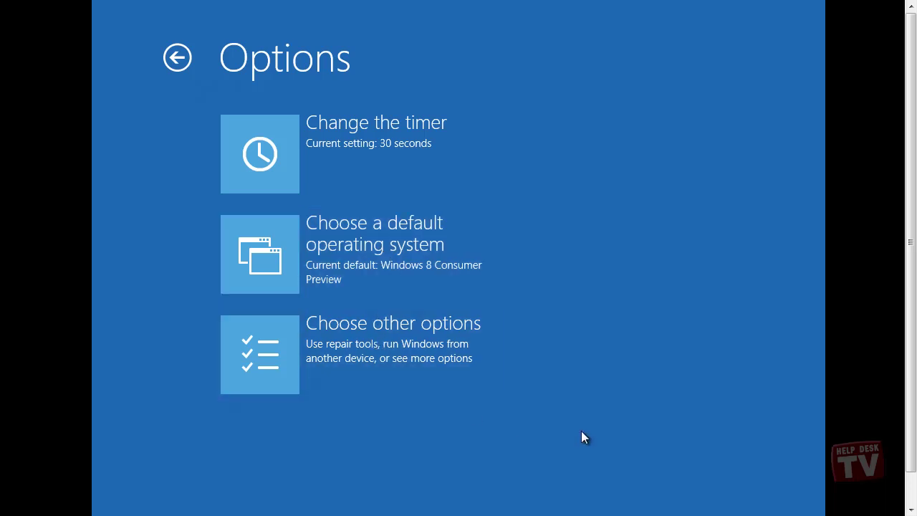
{"action": "left_click", "coordinate": [178, 58]}
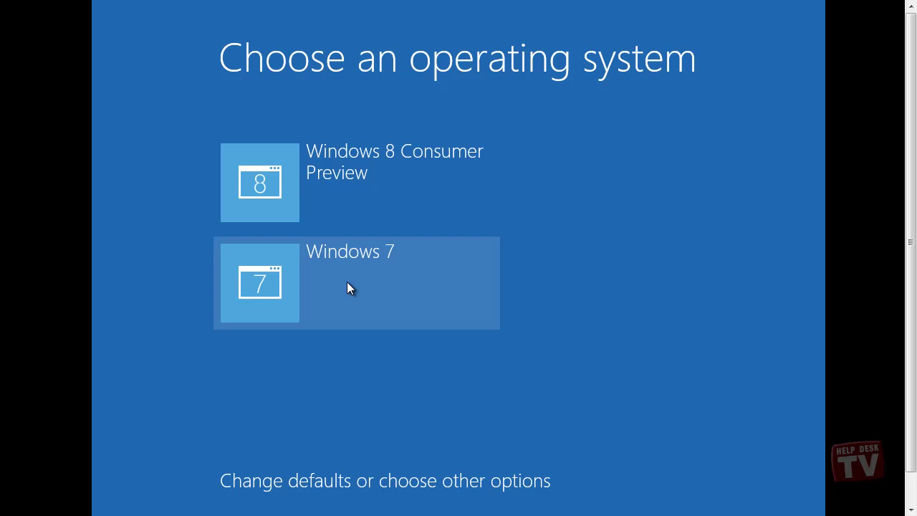
{"action": "left_click", "coordinate": [348, 174]}
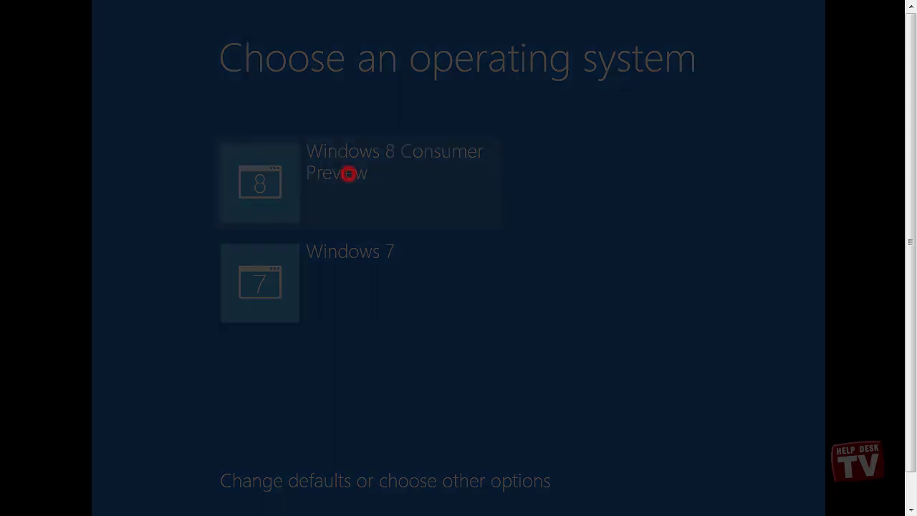